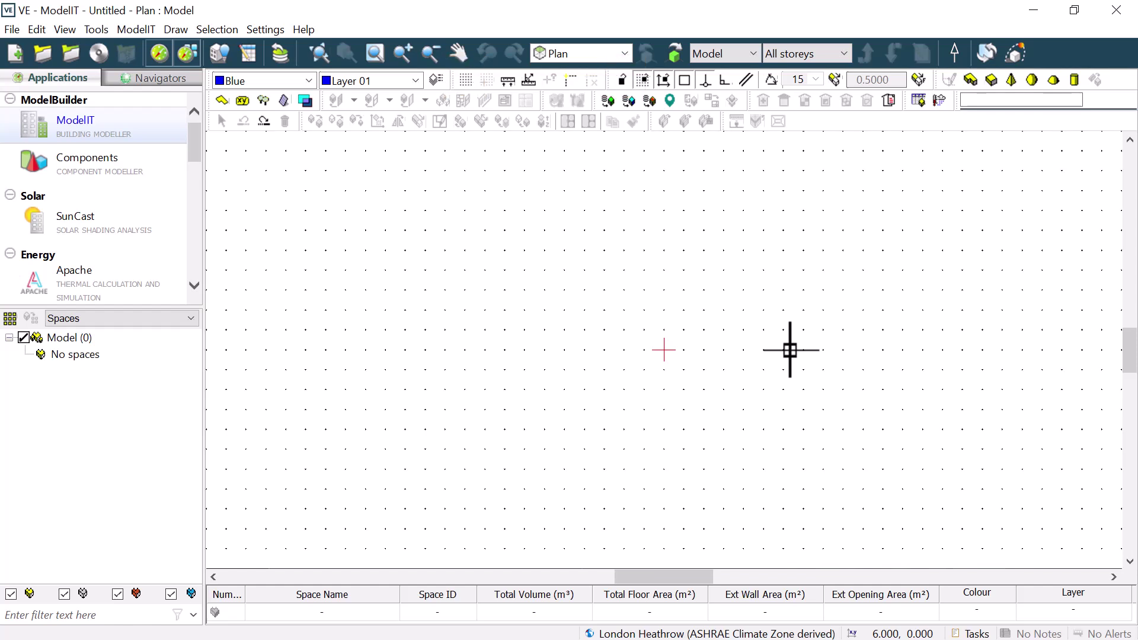
- Draw two stacked rectangular room spaces from the origin, about 16 by 10 m above and 16 by 8 m below
click(991, 81)
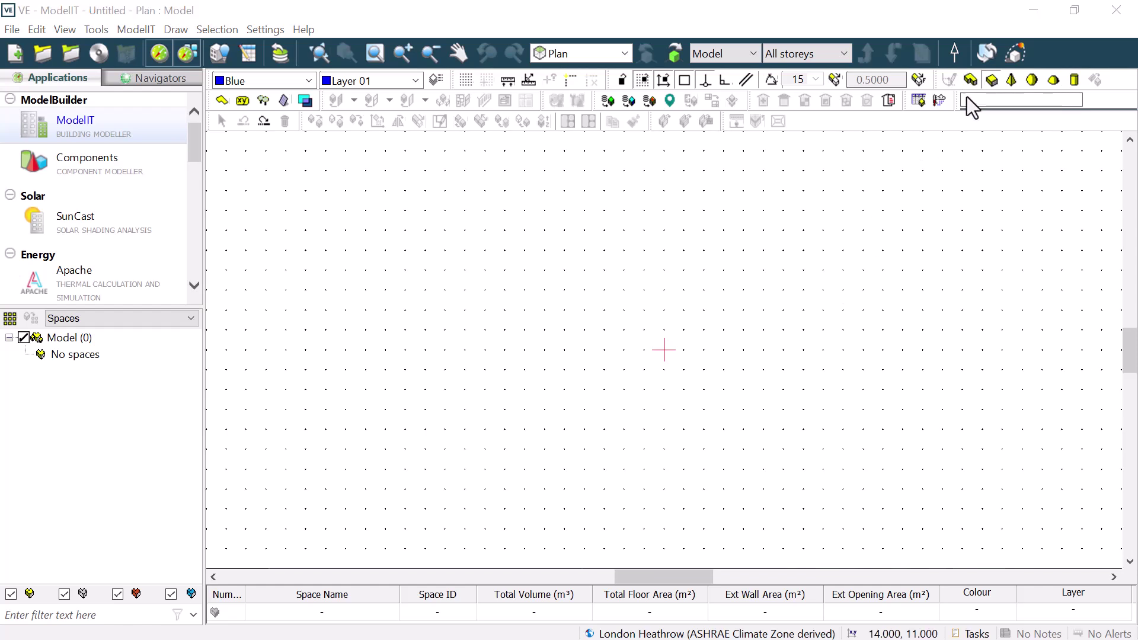
click(664, 351)
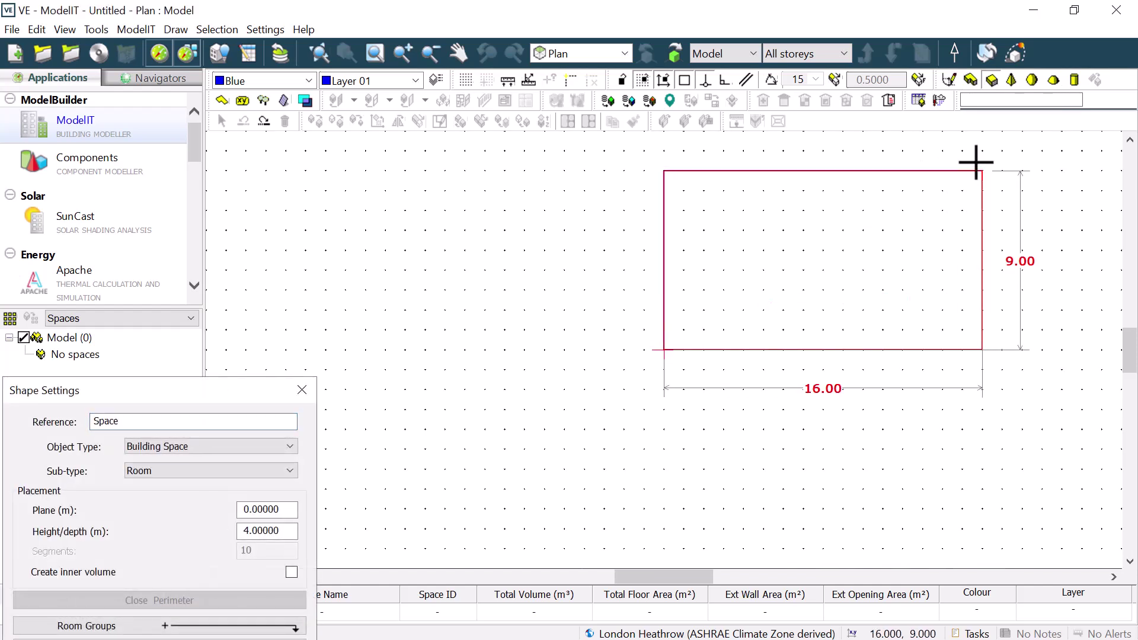
click(981, 152)
click(664, 350)
click(982, 508)
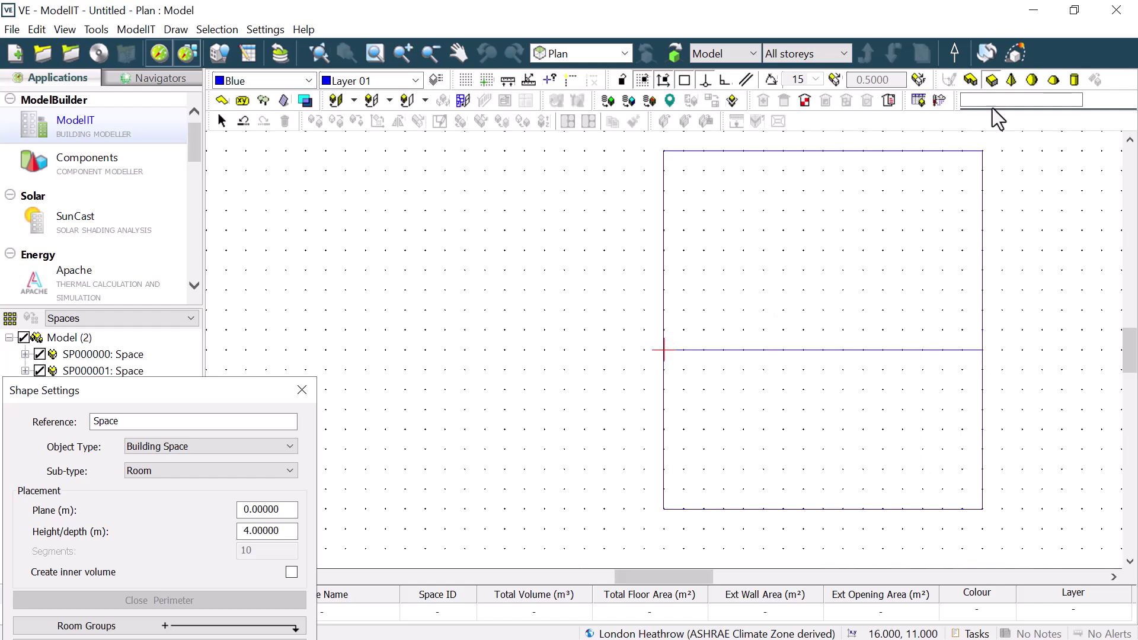
- Draw a triangular space from the origin, 16 m to the west and back to the lower space's southwest corner
click(992, 79)
click(663, 350)
click(346, 350)
click(664, 509)
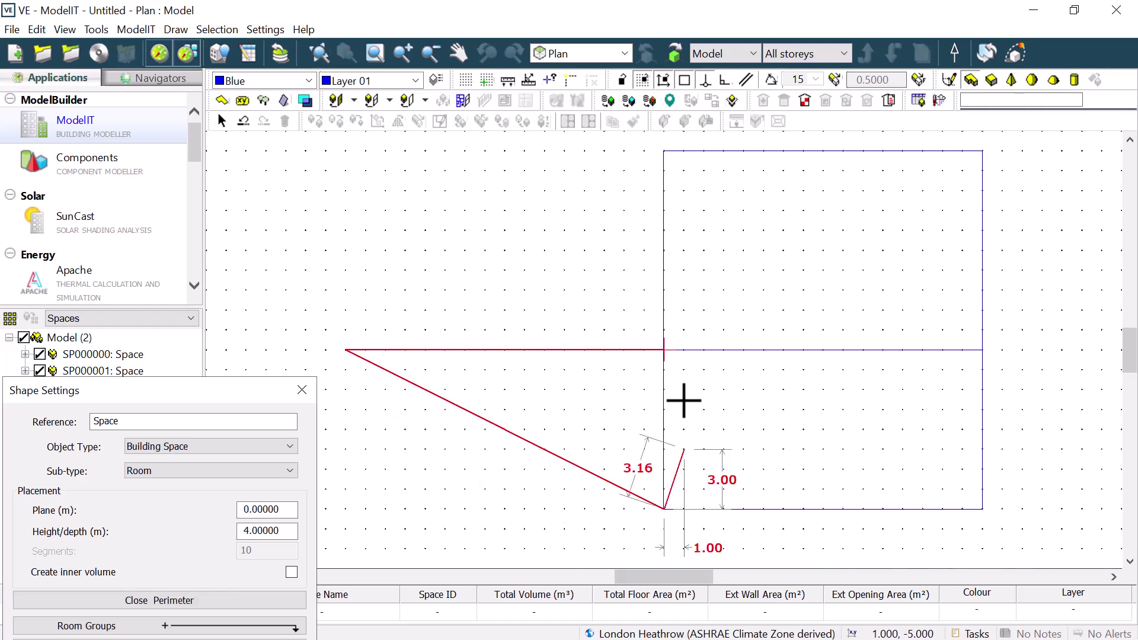
click(664, 350)
- Draw a rectangular space about 16 by 10 m directly above the triangular space and close the shape settings
click(991, 80)
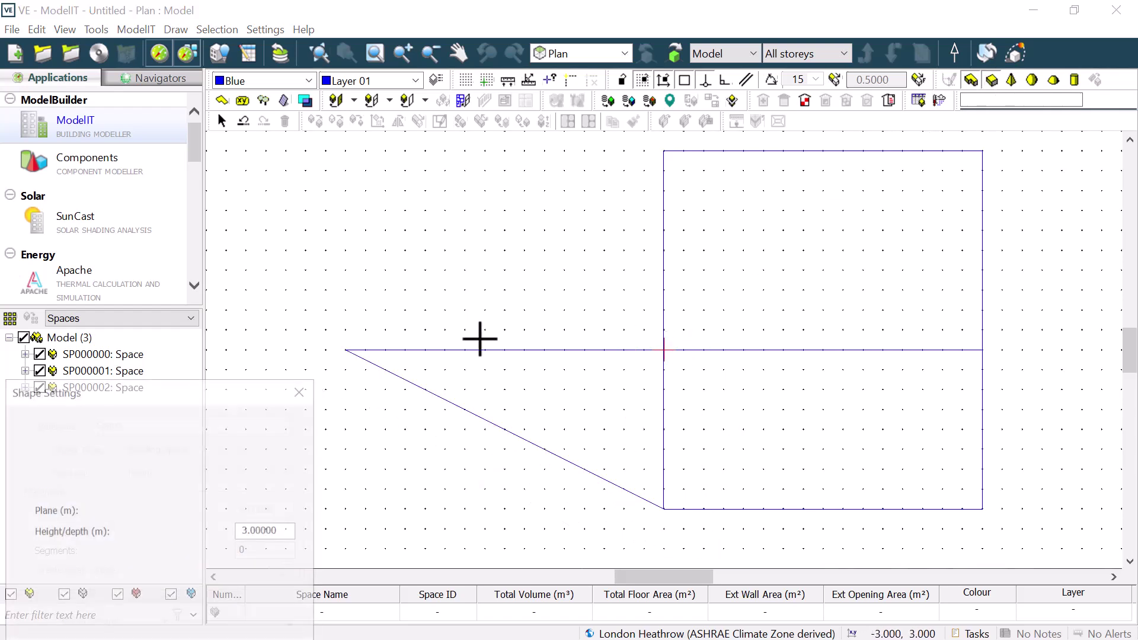
click(345, 350)
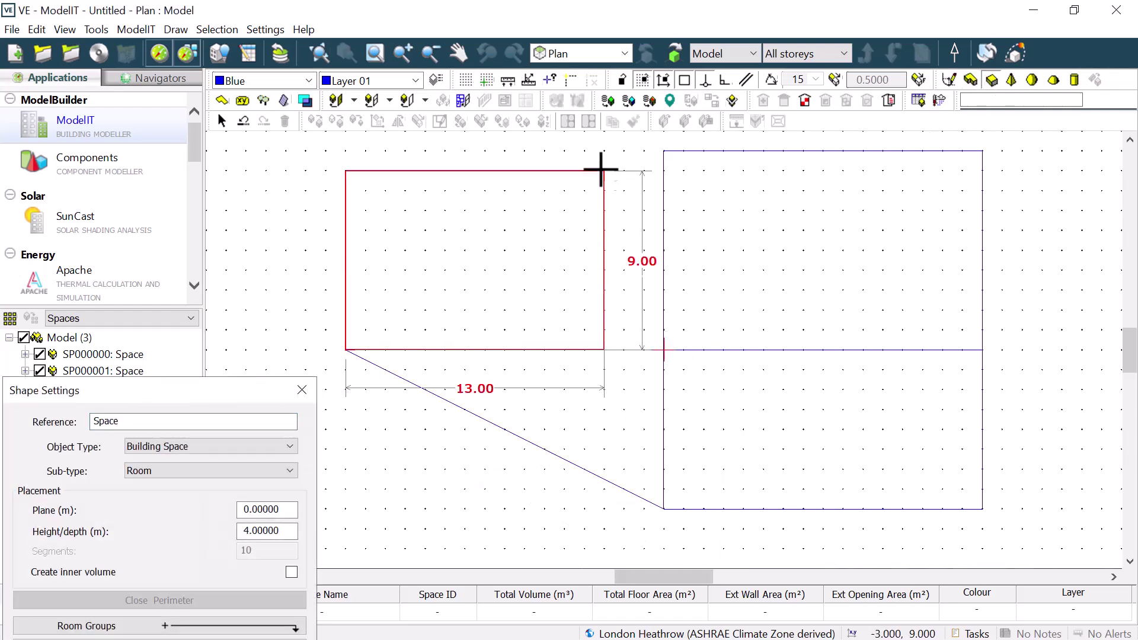
click(664, 151)
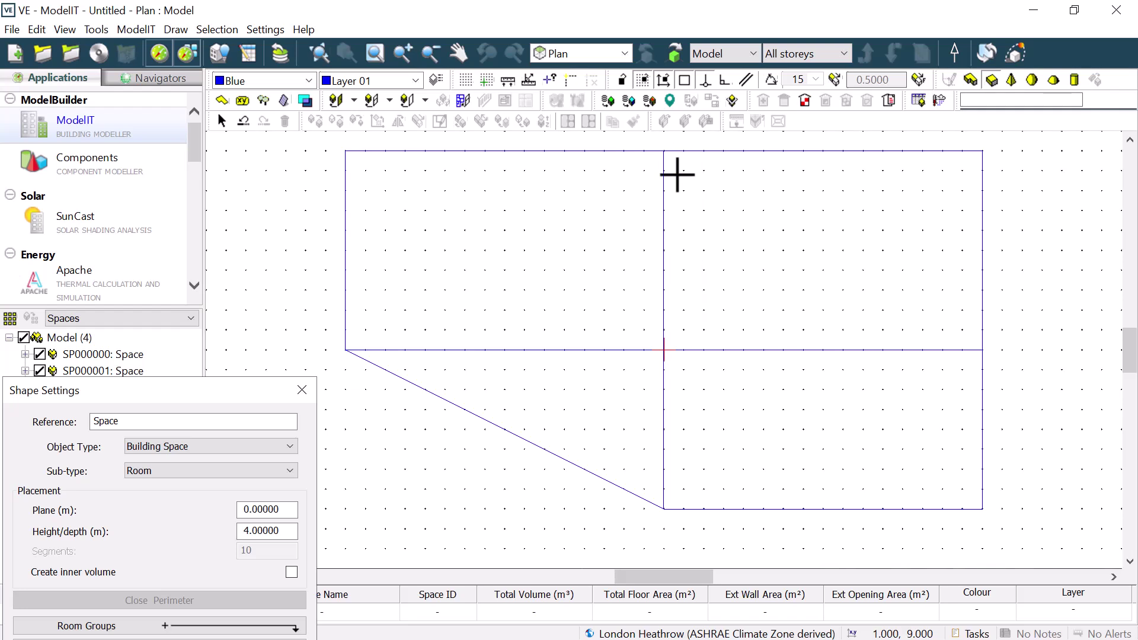
click(302, 389)
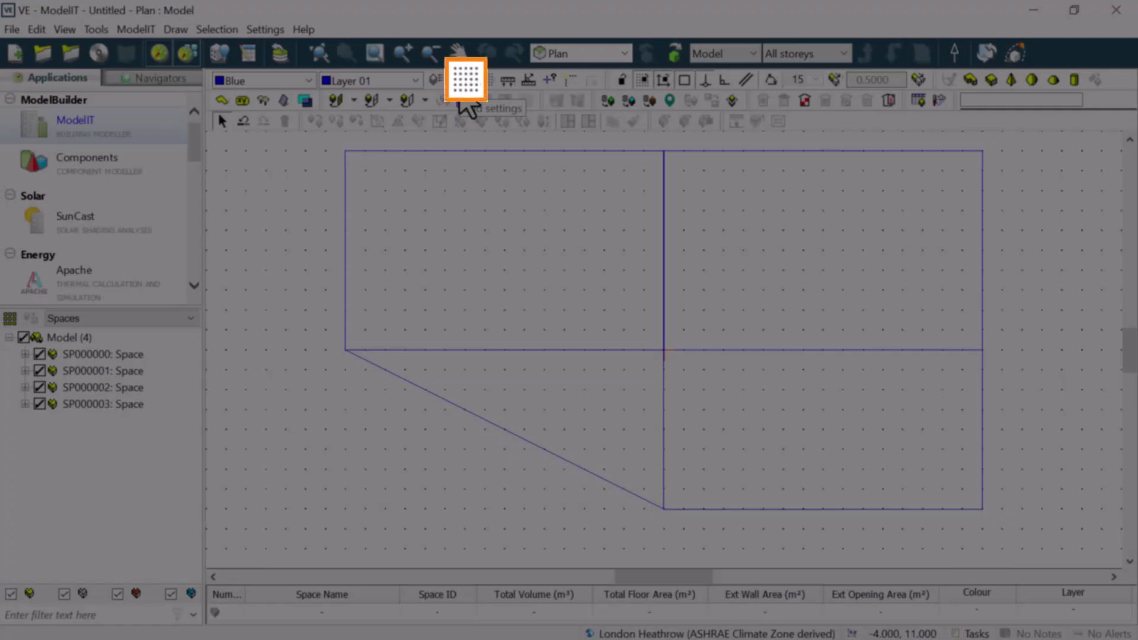
- Set the grid's X-axis and Y-axis dimensions to 3 m
click(463, 82)
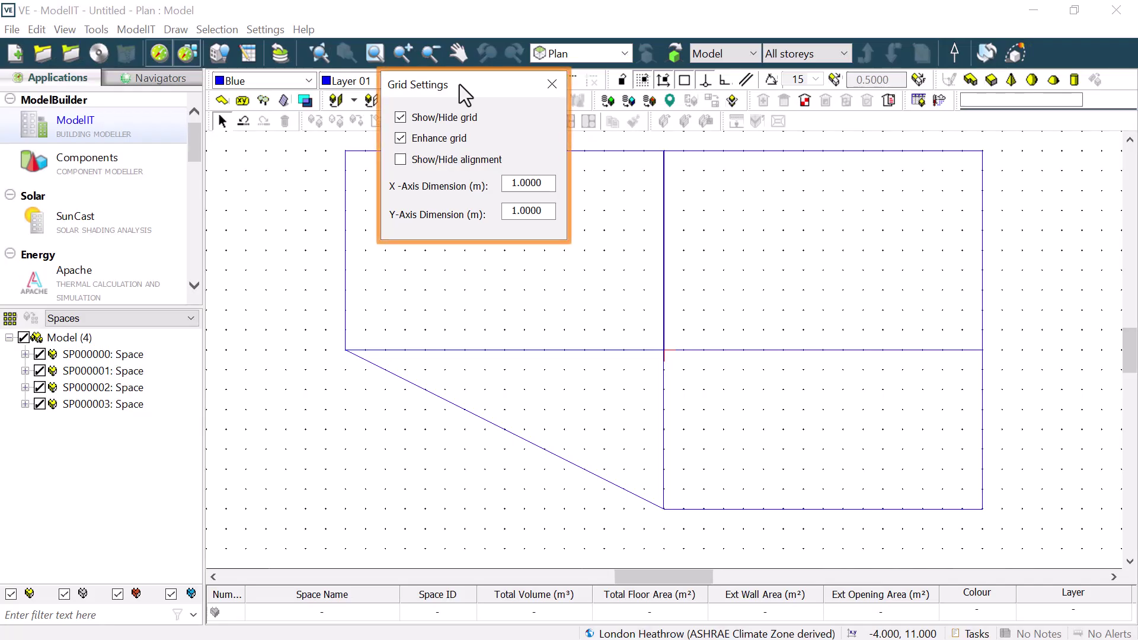
drag(548, 183, 480, 212)
text(33)
click(545, 181)
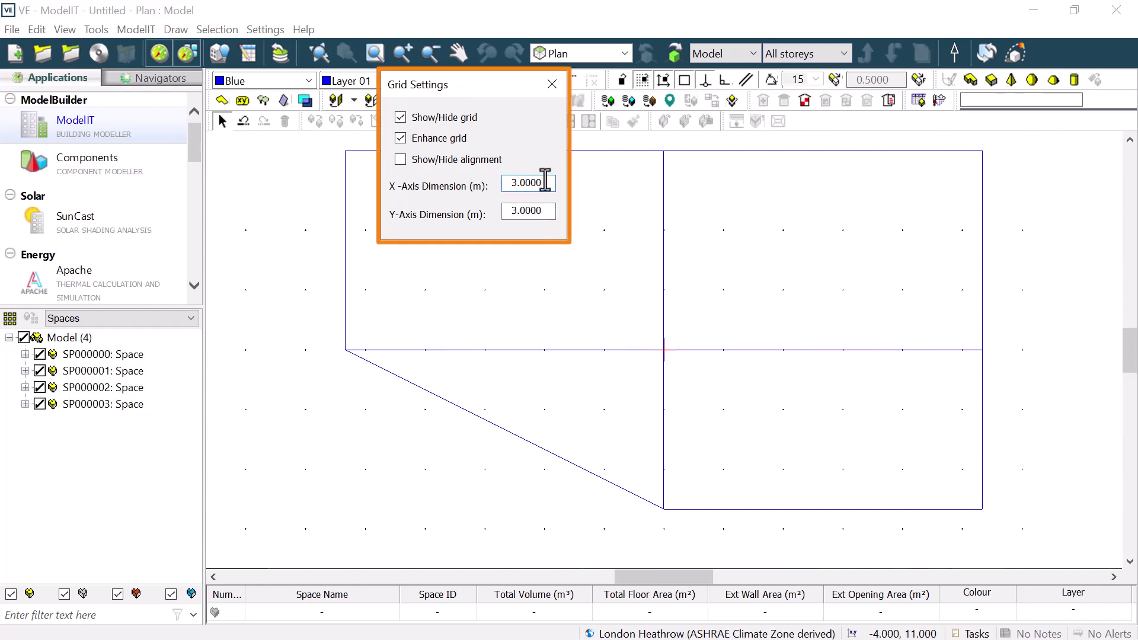
- Set the grid's X-axis dimension to 1 m
drag(544, 181, 494, 182)
text(1)
click(545, 212)
- Draw a 4 by 10 m space against the east side of the upper-right space, setting the Y-axis grid dimension to 1 m midway
click(991, 79)
click(982, 150)
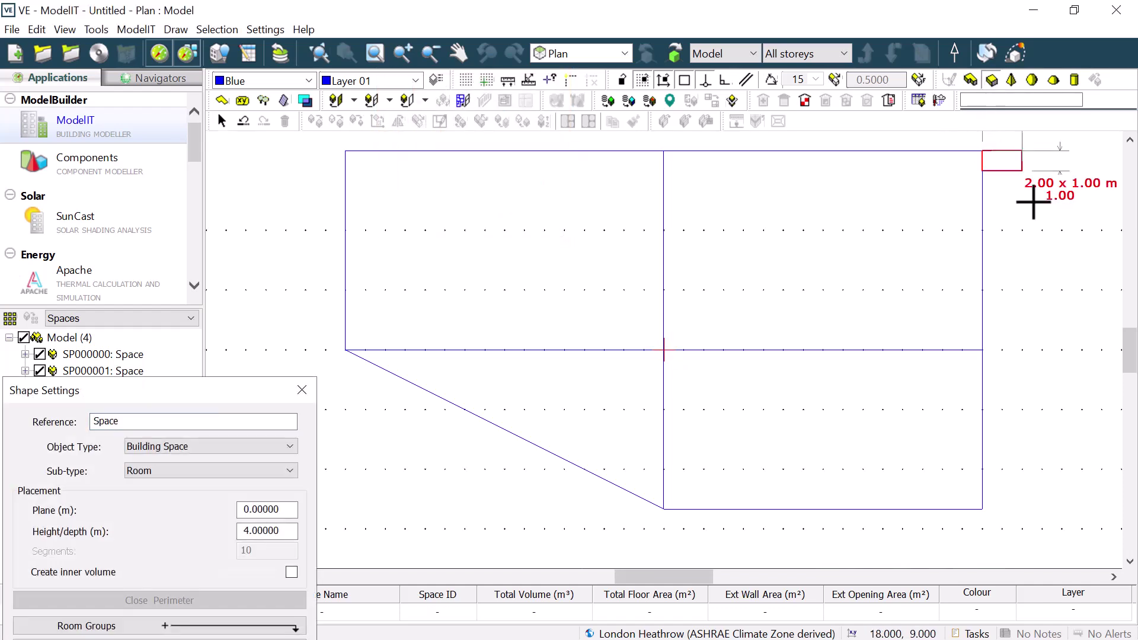
click(470, 79)
drag(552, 212, 434, 190)
text(1)
click(544, 182)
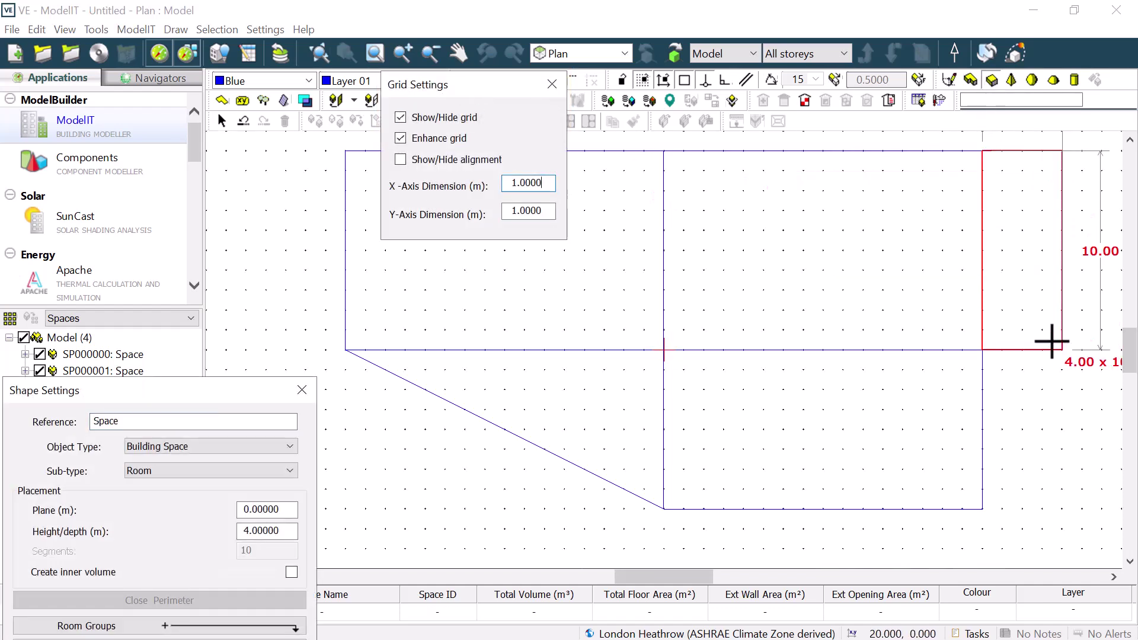
click(663, 349)
scroll(540, 332, down, 2)
click(596, 421)
scroll(596, 421, down, 2)
click(731, 528)
click(319, 52)
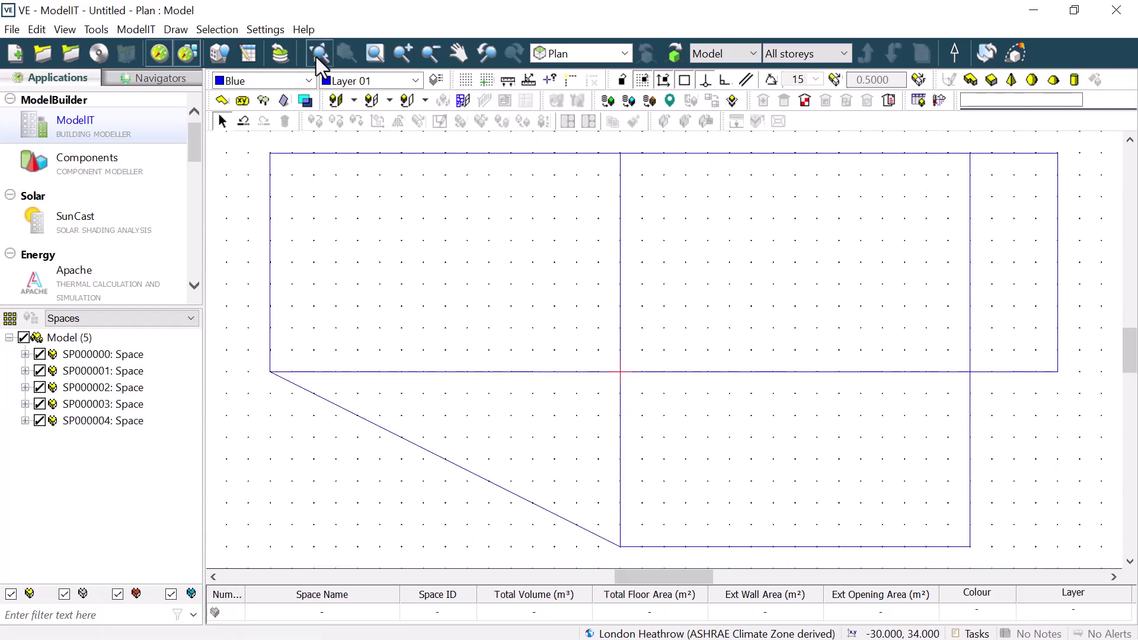
click(773, 350)
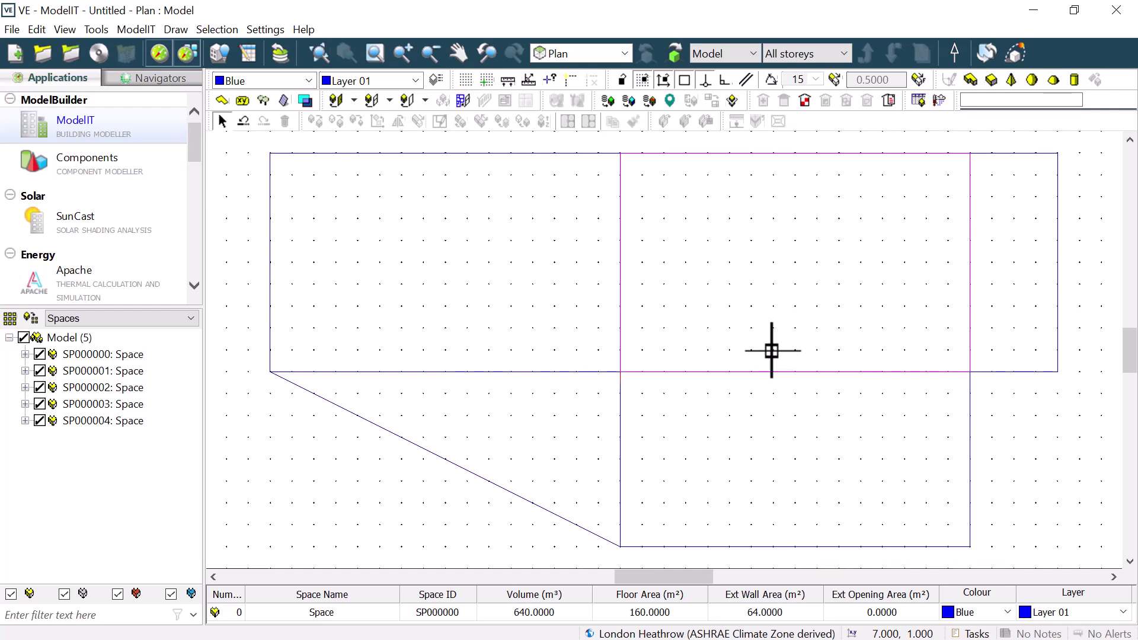
click(554, 264)
click(474, 142)
- Try the show/hide grid and enhance grid options in the grid settings, and close them
click(466, 81)
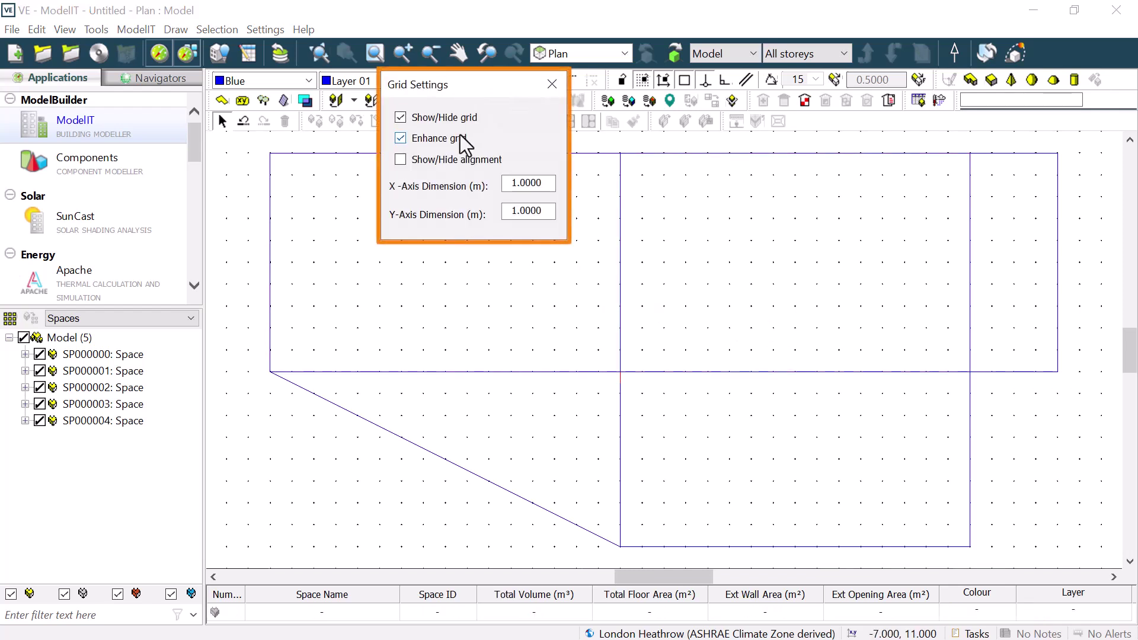
click(400, 118)
click(401, 139)
click(551, 84)
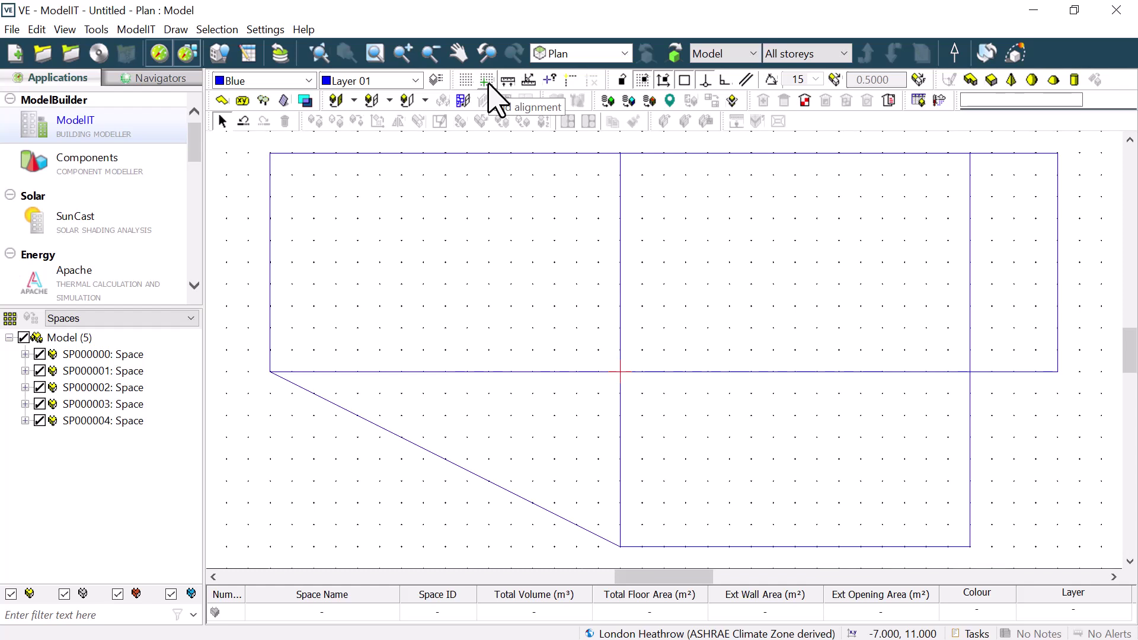
- Set the grid spacing to 2 m on both axes and align the grid to the model origin
click(487, 82)
text(2)
key(Tab)
text(2)
key(Tab)
click(551, 84)
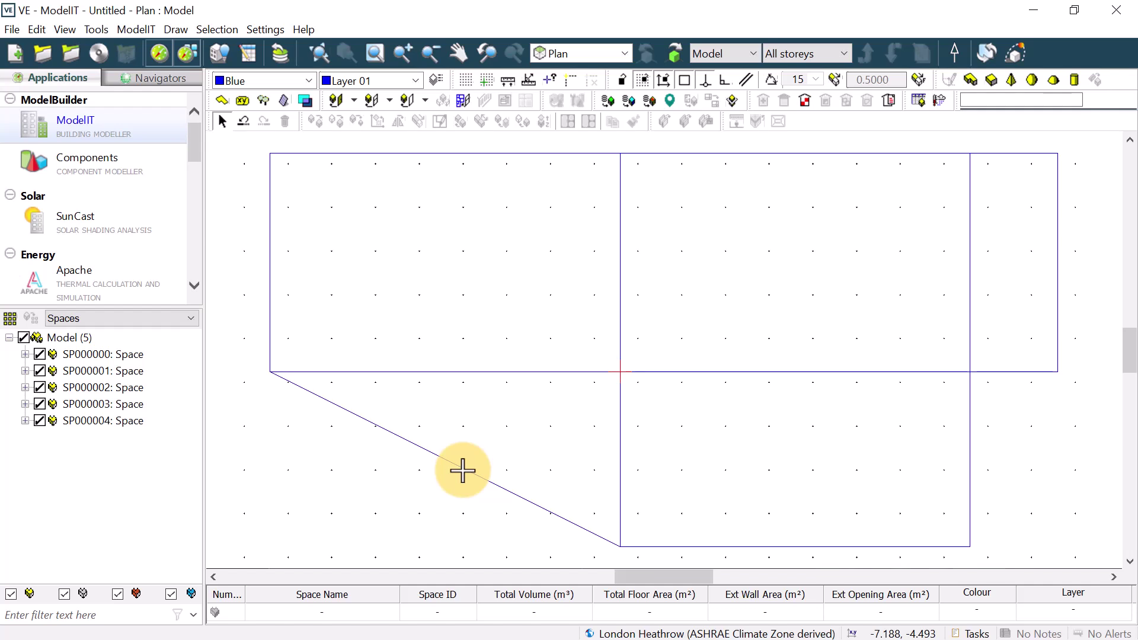
click(487, 79)
click(618, 372)
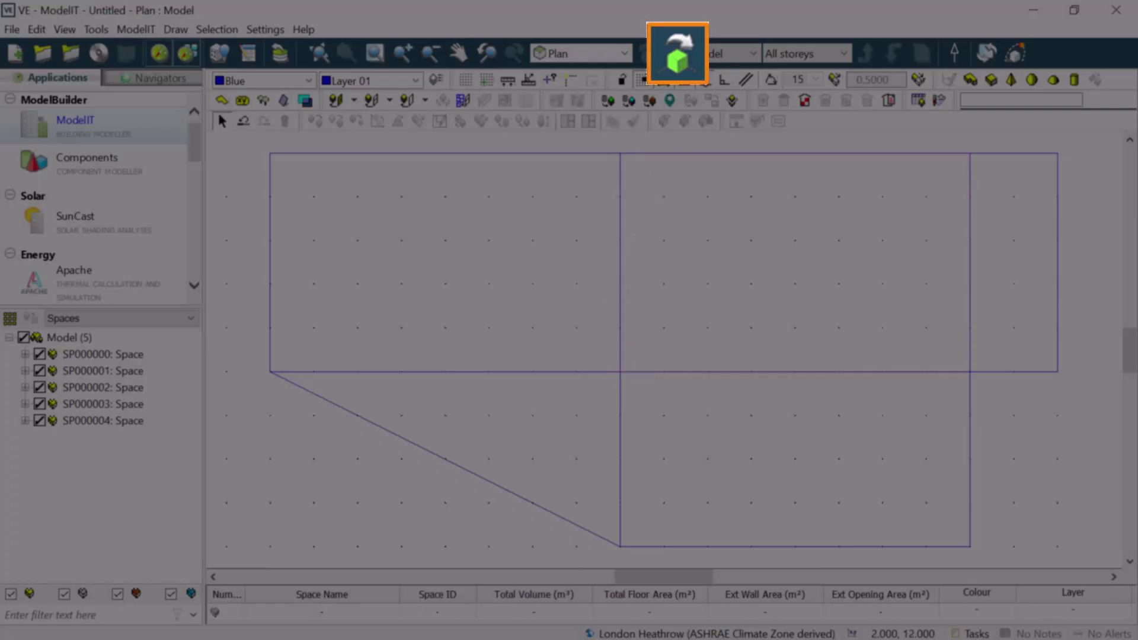
- Rotate the plan view using two points on the triangular space's slanted edge and draw a rectangular space along that edge
click(676, 53)
click(605, 294)
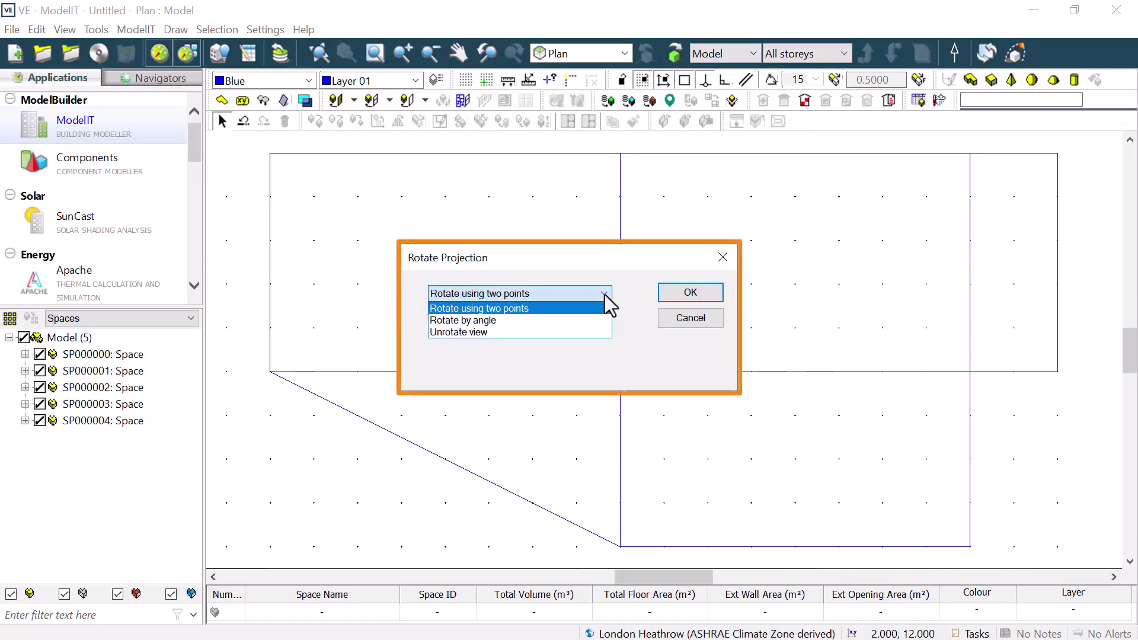
click(542, 311)
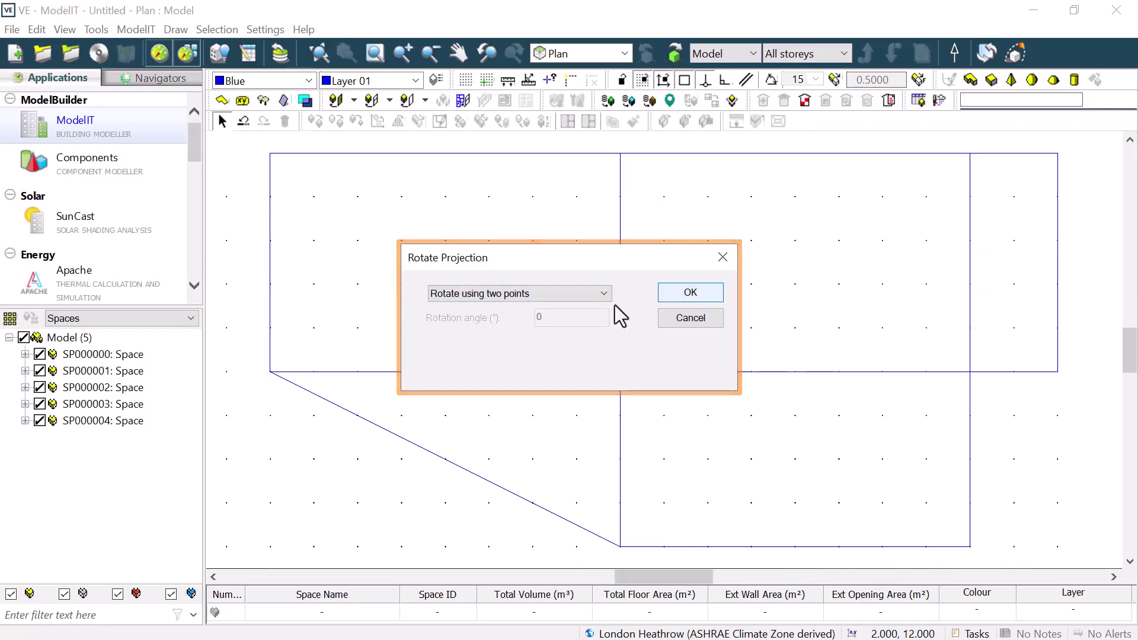
key(Return)
click(272, 372)
click(620, 546)
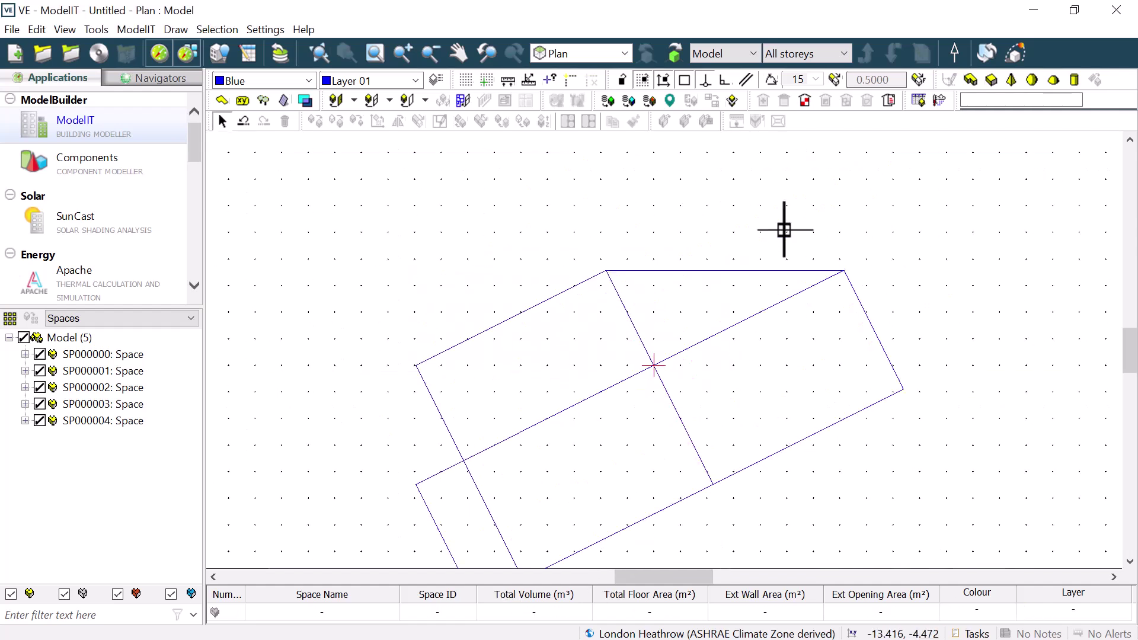
click(565, 280)
click(862, 151)
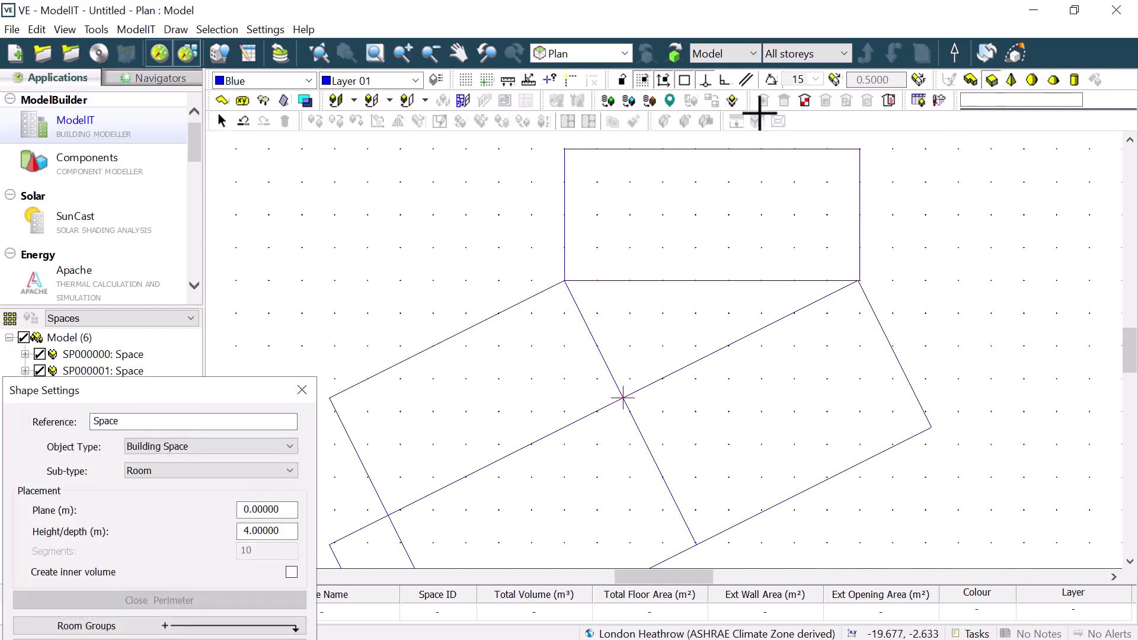
- Return the rotated plan to its original orientation with the Unrotate view option
click(673, 52)
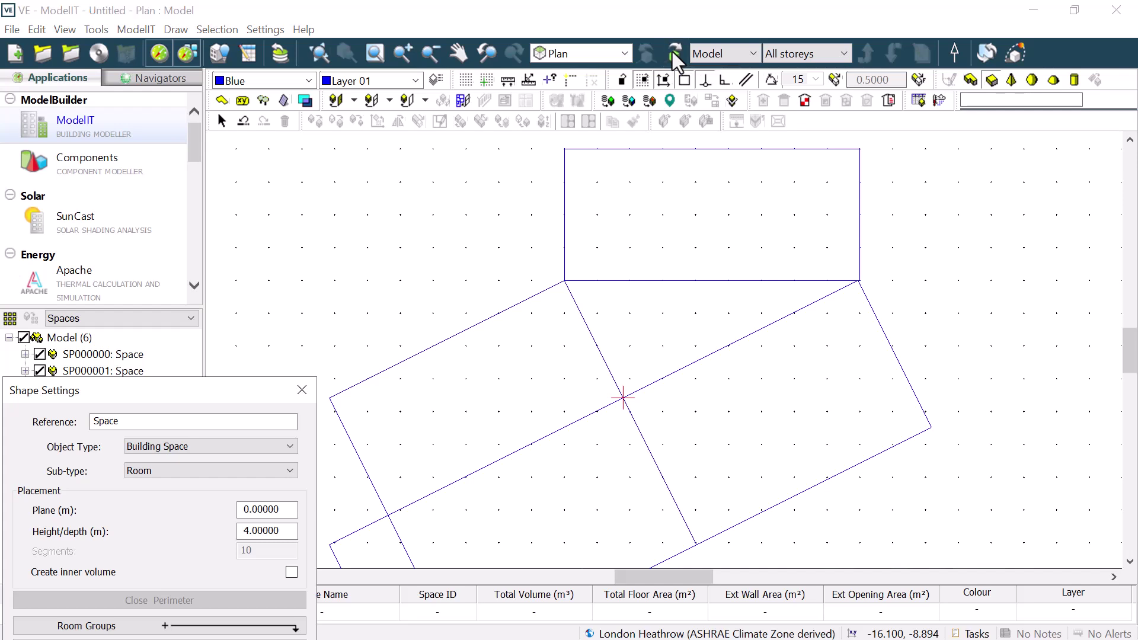
click(598, 293)
click(505, 334)
click(691, 293)
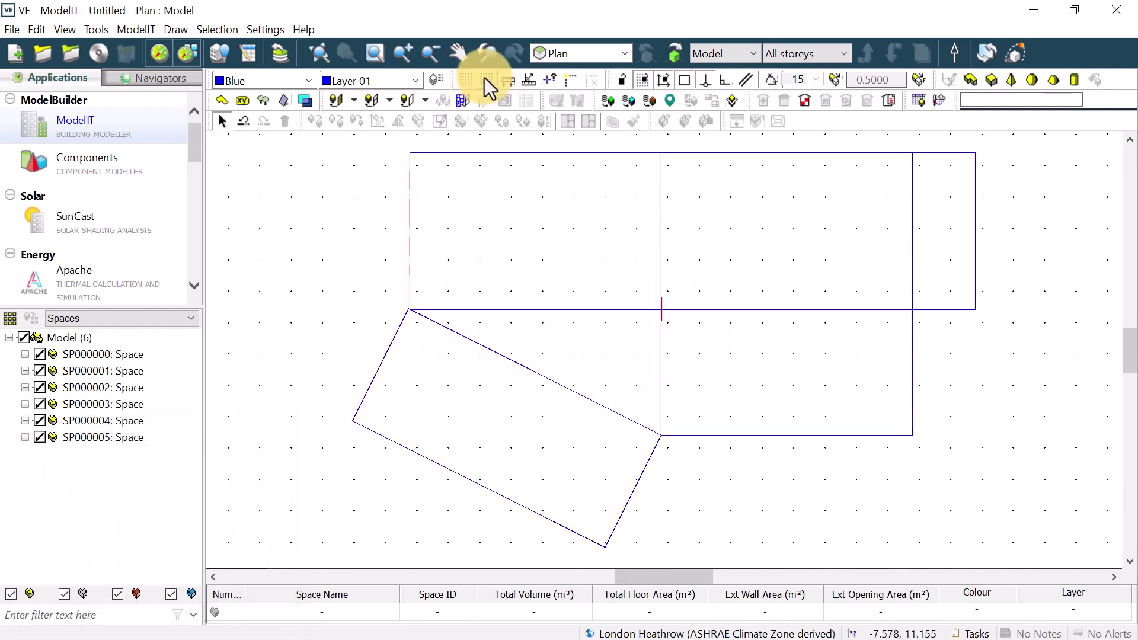
click(656, 289)
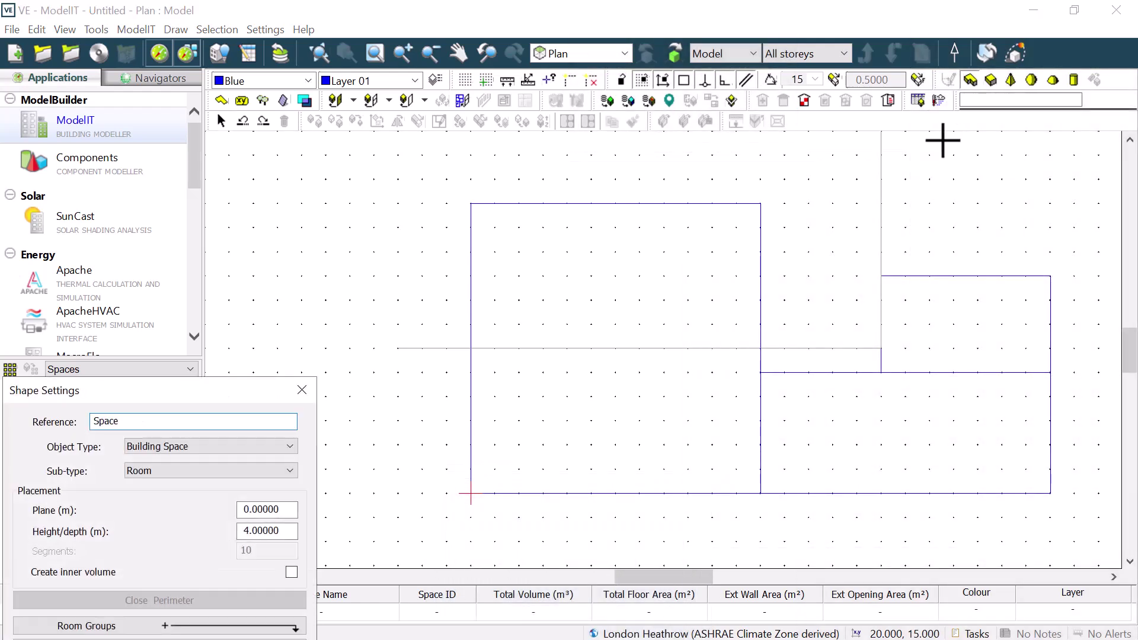
- Start a space perimeter at the northwest corner of the upper-right space with a 3 m edge east and a 3 m edge north
click(881, 276)
click(955, 276)
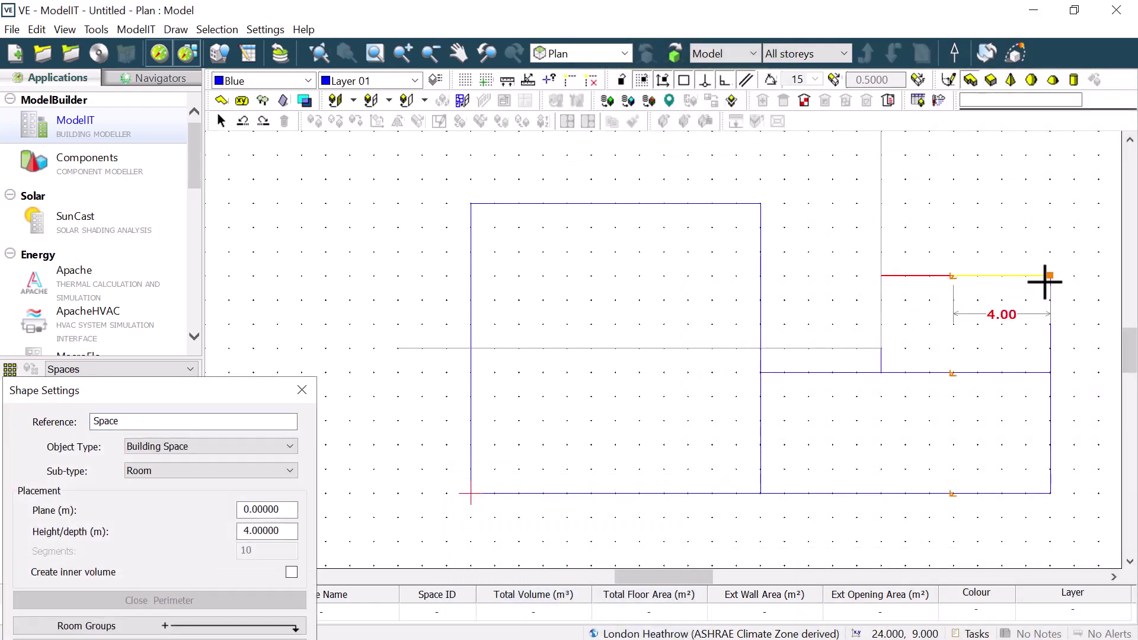
click(952, 203)
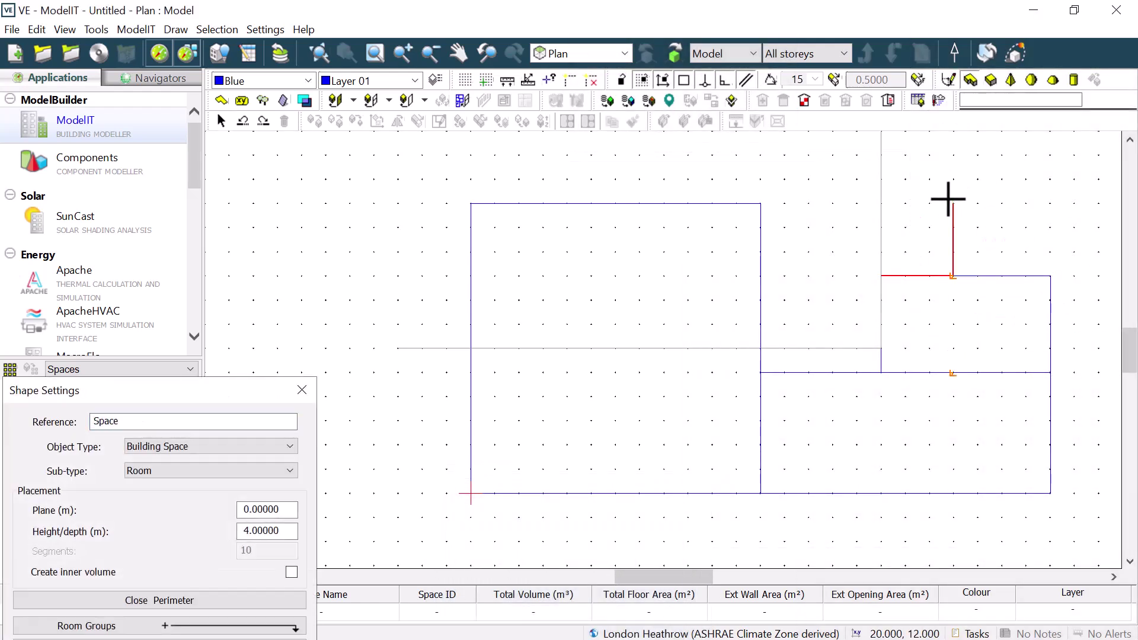
- Change the orange system colour used for the snap markers to purple in the colour preferences
click(105, 36)
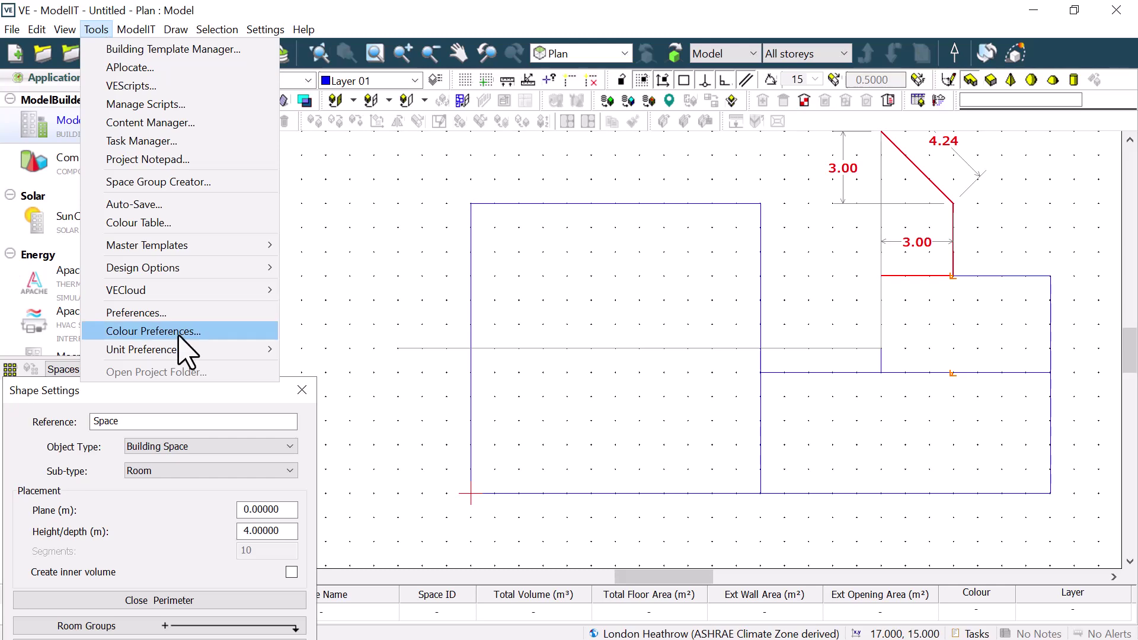
click(152, 331)
click(554, 275)
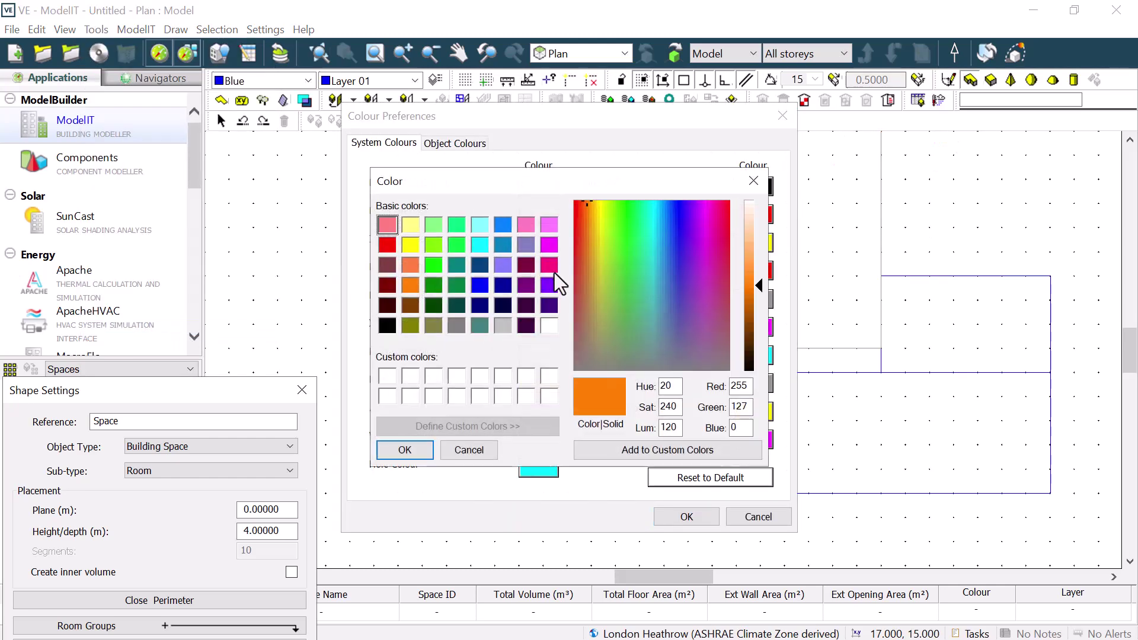
click(548, 284)
click(409, 452)
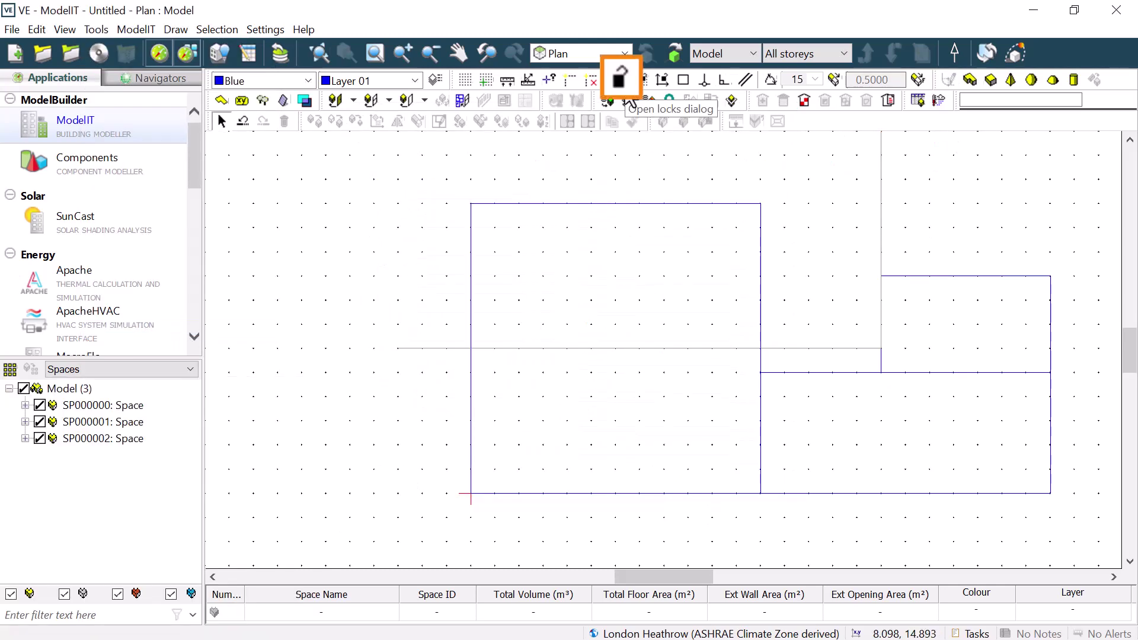
- Enable the grid lock and start a space perimeter with a 5 m edge running south to the upper-right space's northeast corner
click(622, 83)
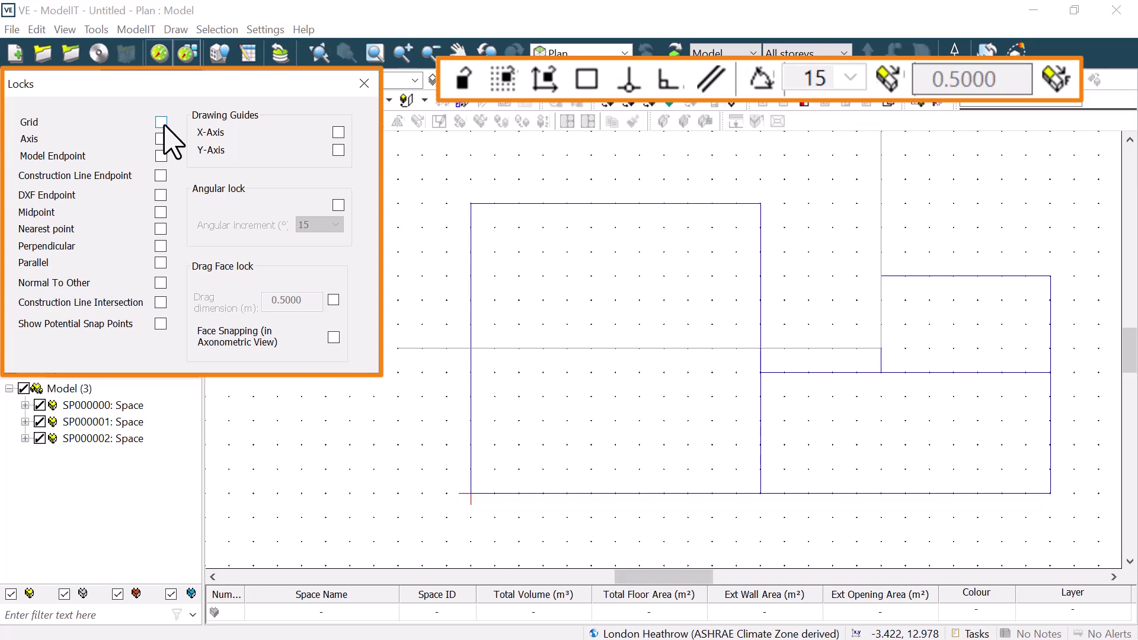
click(161, 123)
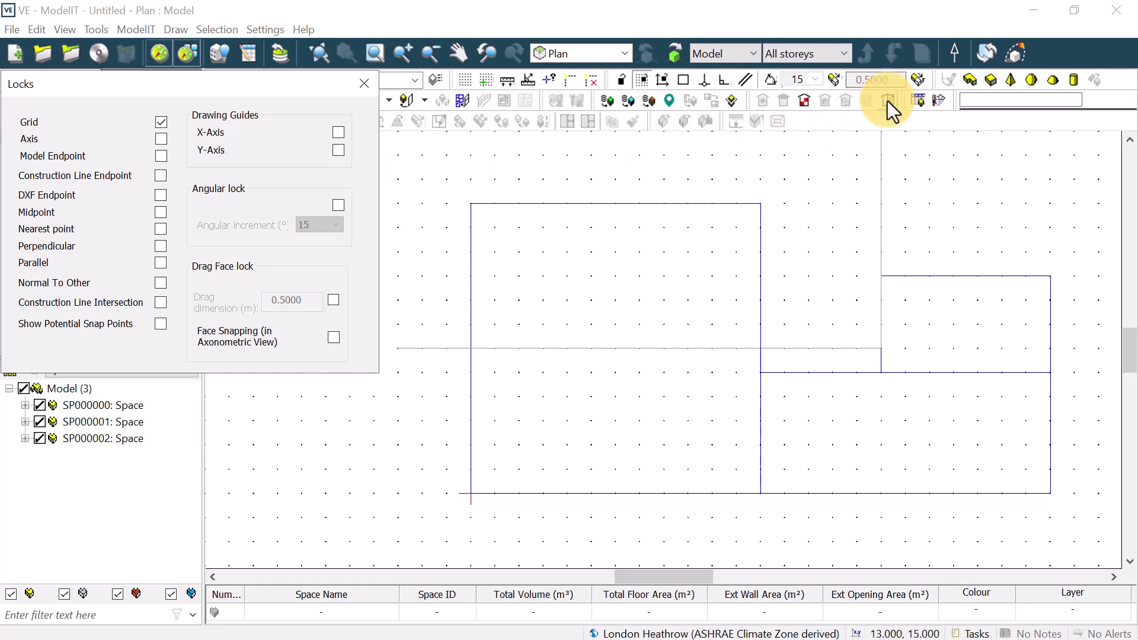
click(968, 80)
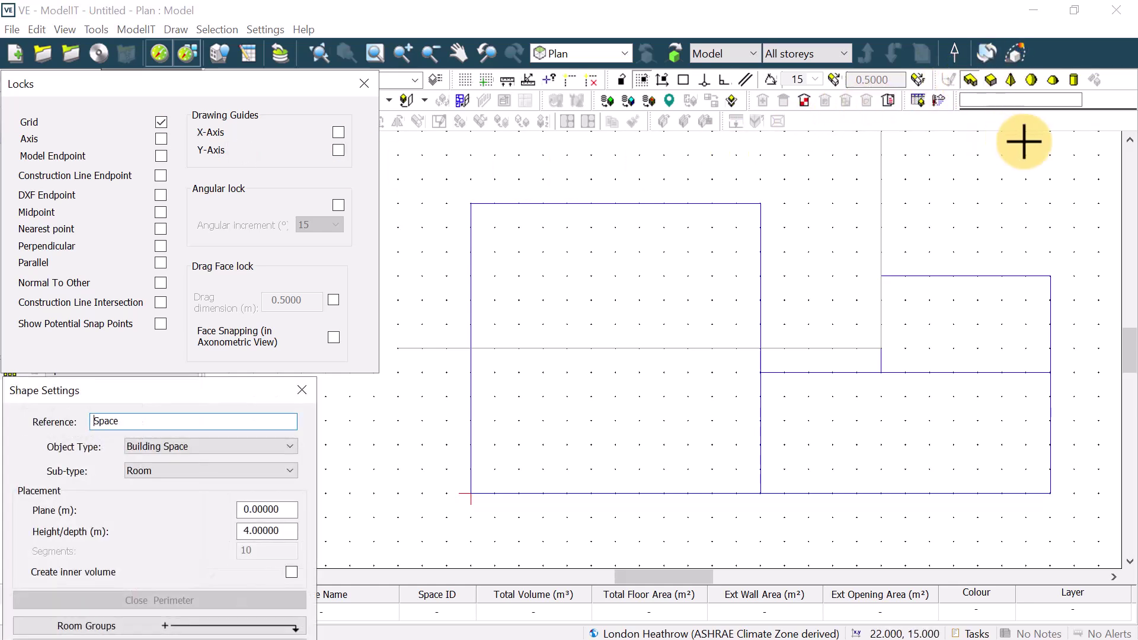
click(1051, 156)
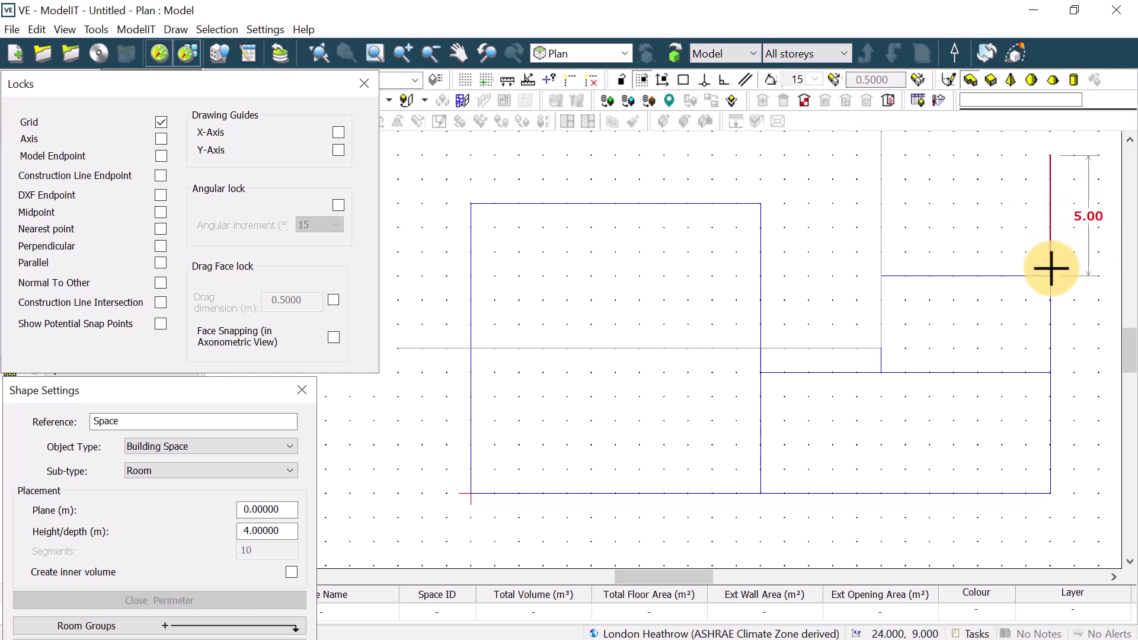
click(1050, 268)
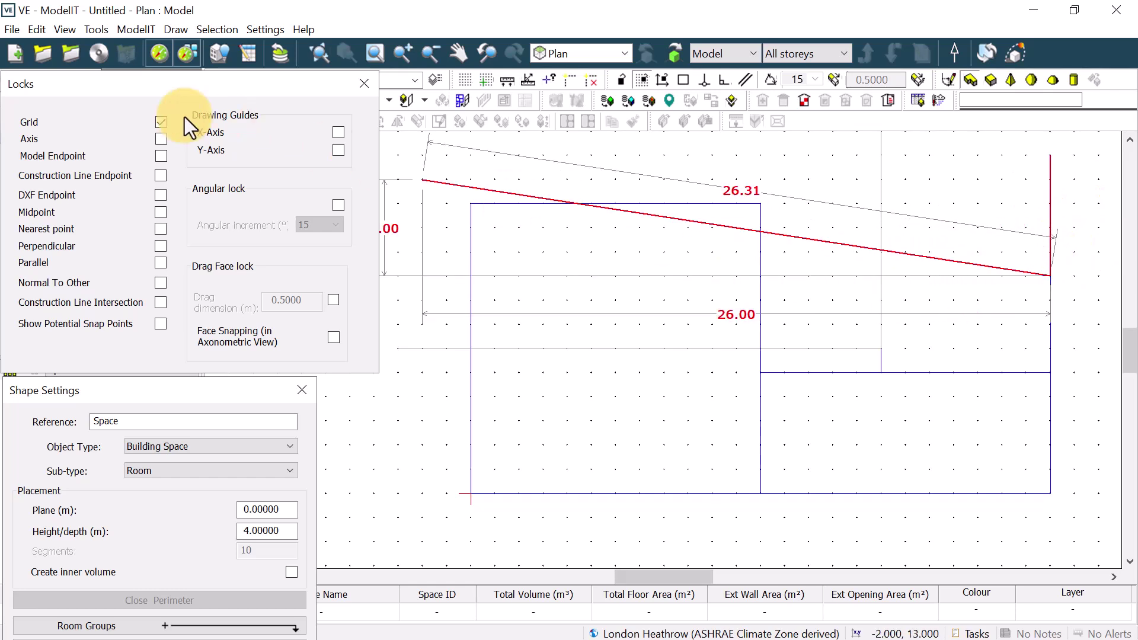
- Replace the grid lock with the axis lock and draw perimeter edges west along the shared wall, north along the construction line, and east
click(163, 125)
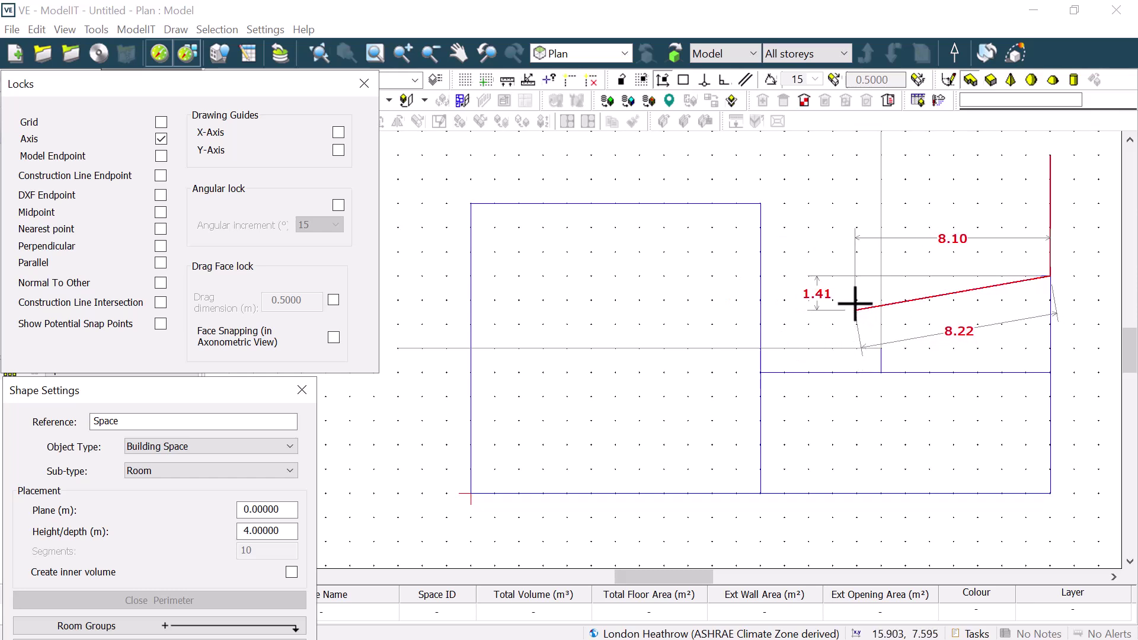
click(881, 275)
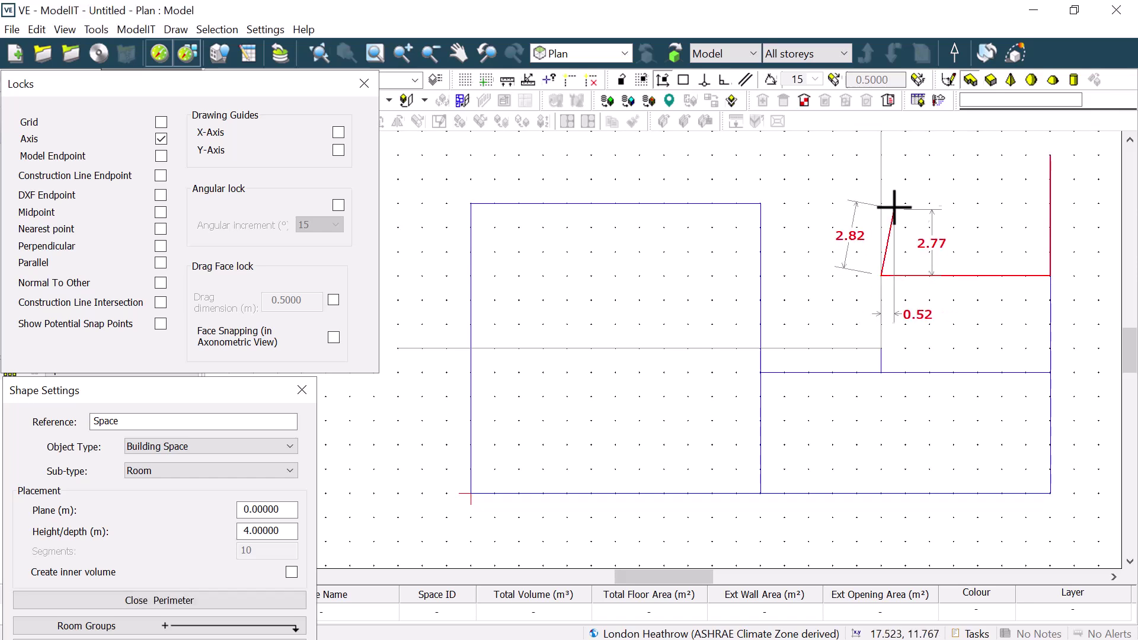
click(881, 176)
click(953, 176)
- Replace the axis lock with the model endpoint lock and close the space perimeter at its starting point
click(161, 139)
click(161, 155)
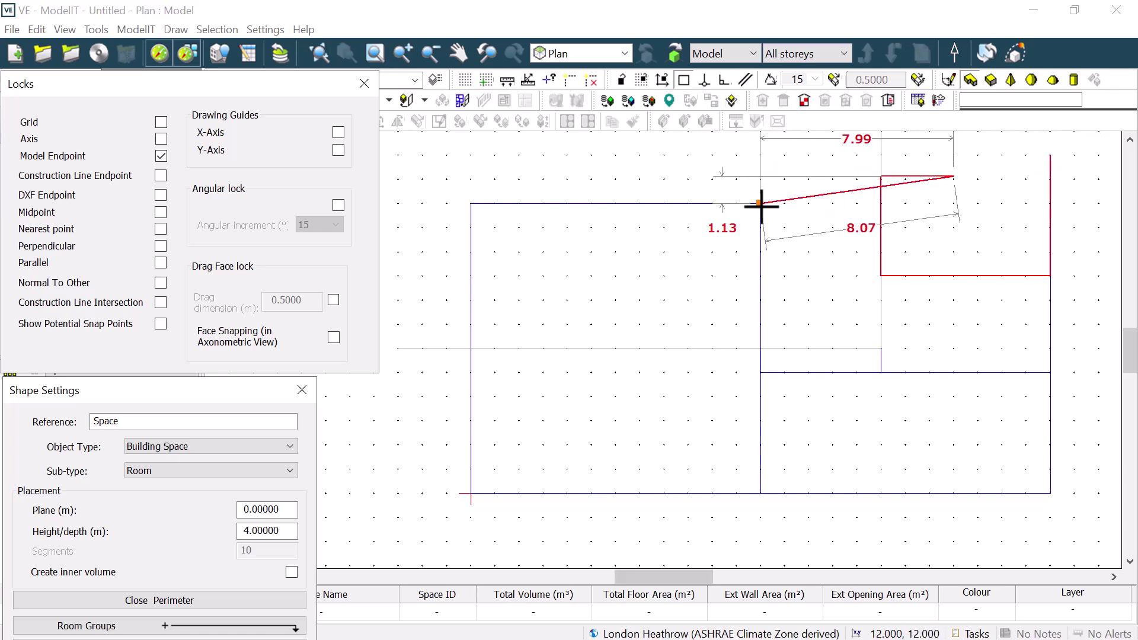
click(1050, 155)
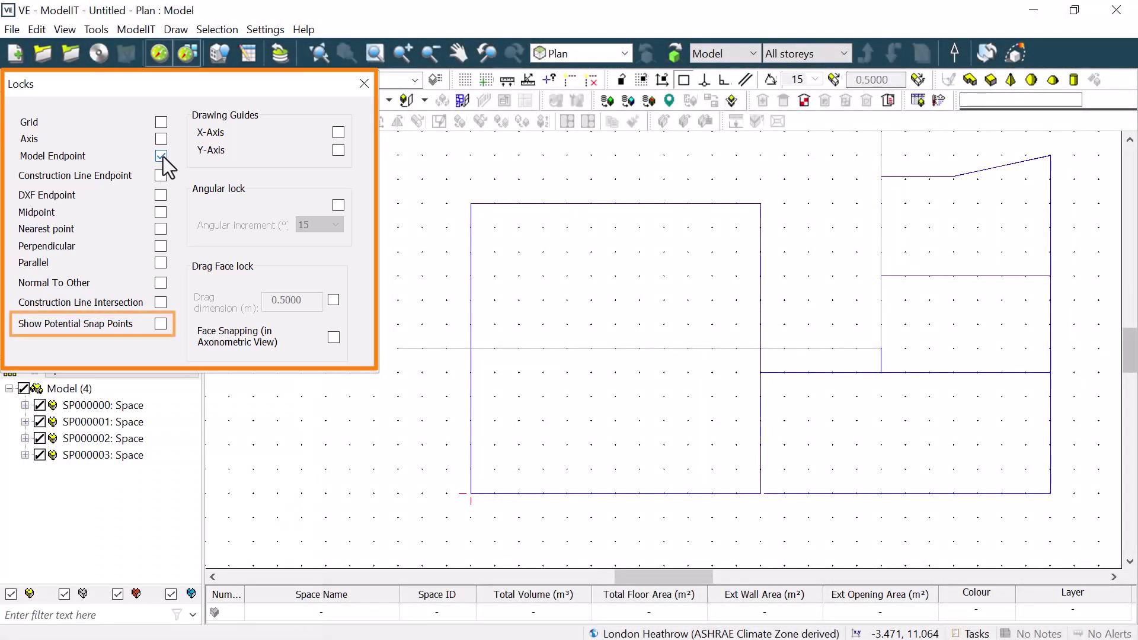
- Turn on the display of potential snap points and enable the grid and model endpoint locks
click(161, 156)
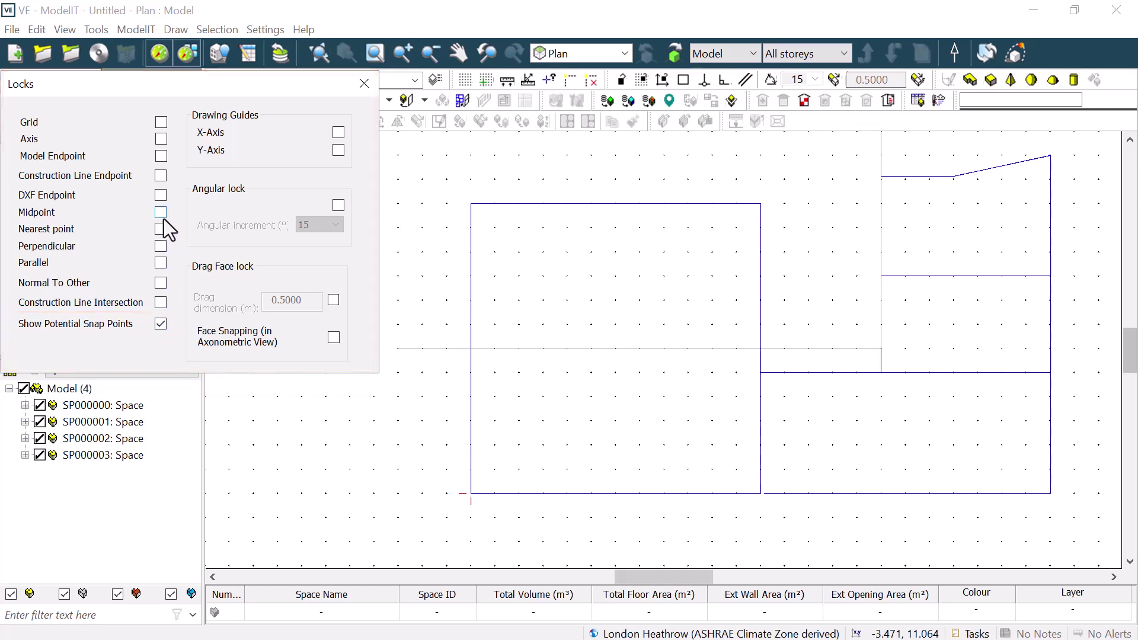
click(160, 156)
click(162, 121)
- Try to start a space perimeter at the vertex where the newest space's flat north edge meets its slanted edge
click(970, 81)
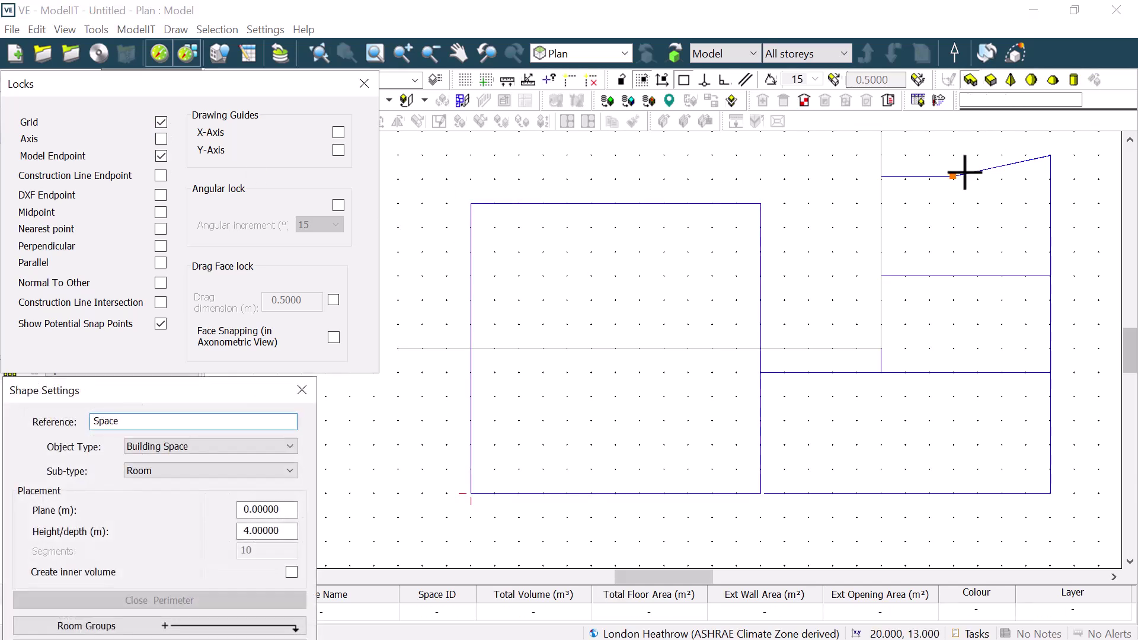
scroll(954, 178, up, 3)
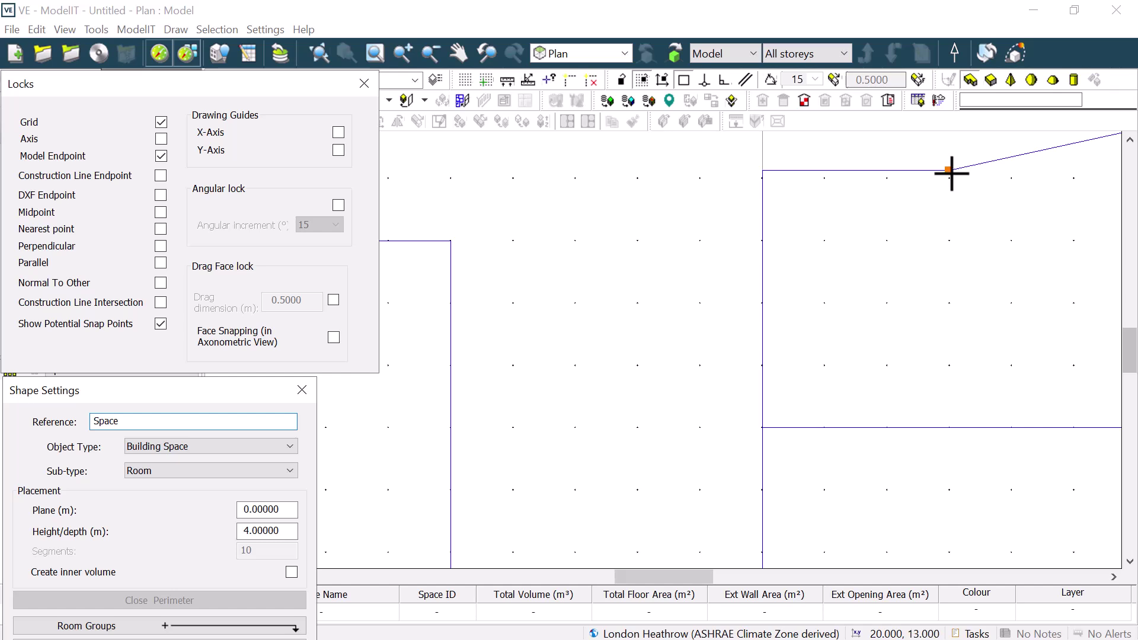
click(950, 171)
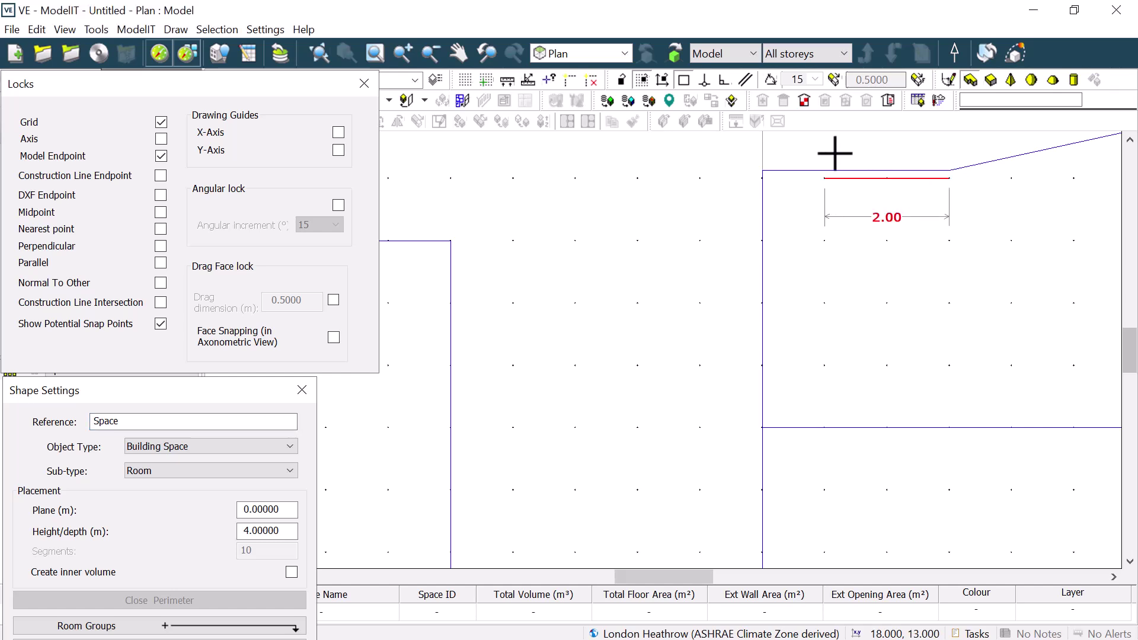
key(Escape)
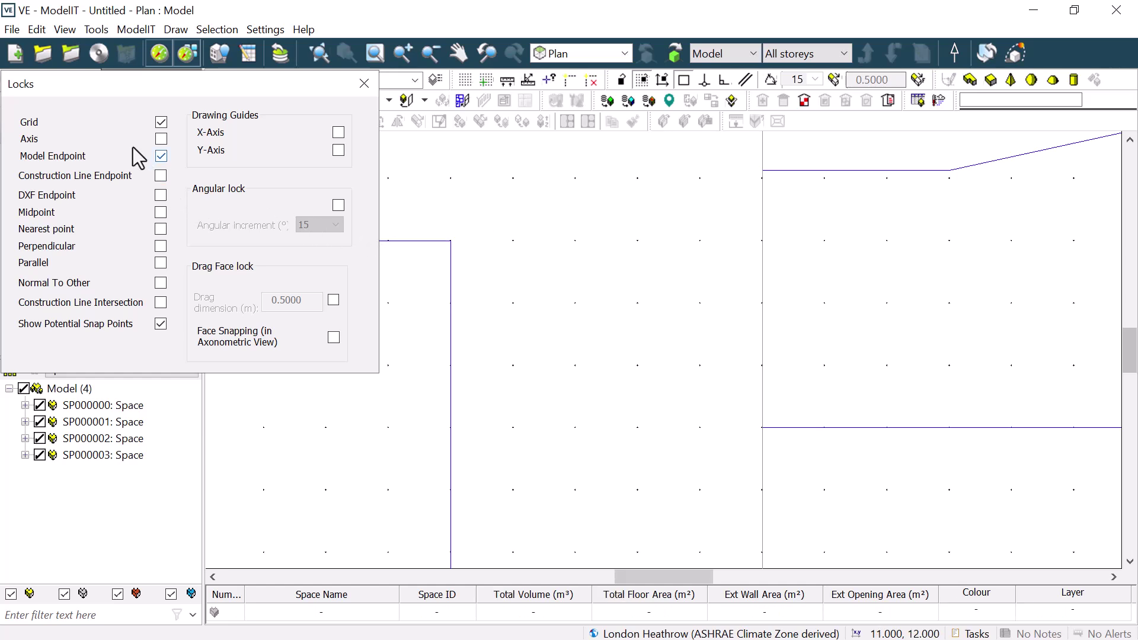
- With only the grid lock active, draw construction lines: 17 m west, south to the large space's northwest corner, and two slanted lines
click(161, 122)
click(161, 156)
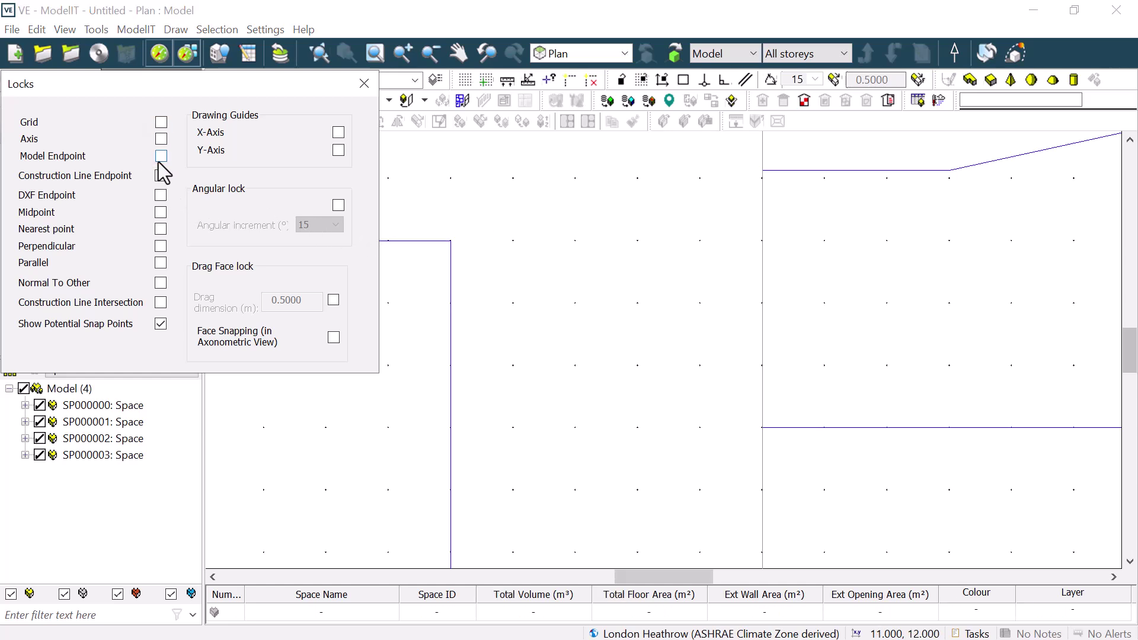
scroll(641, 311, down, 5)
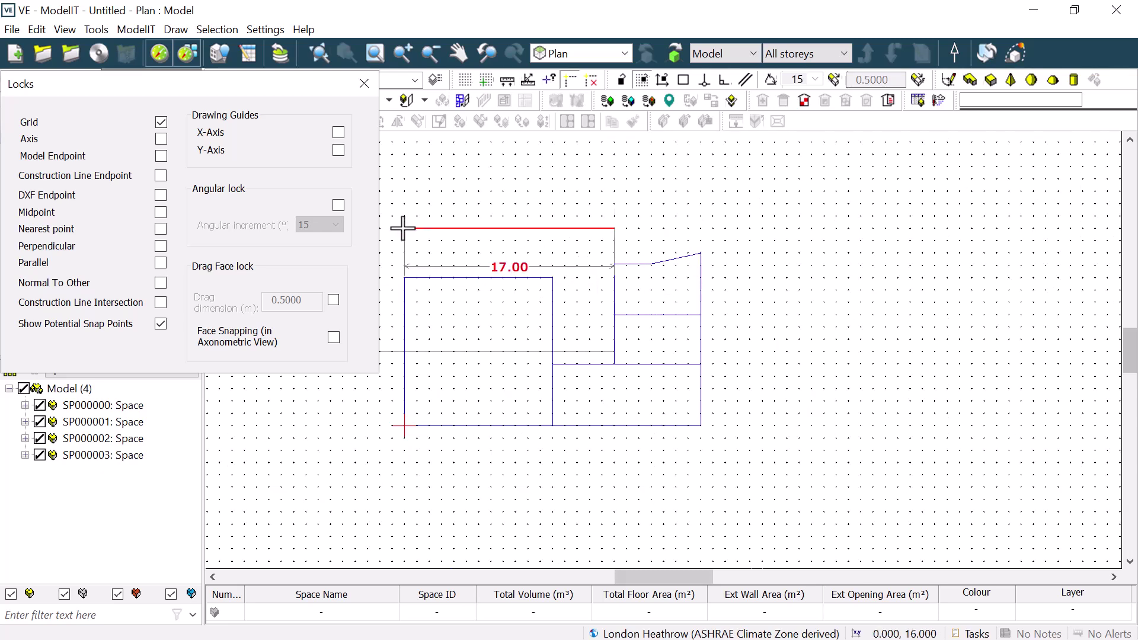
click(404, 277)
click(626, 191)
click(589, 265)
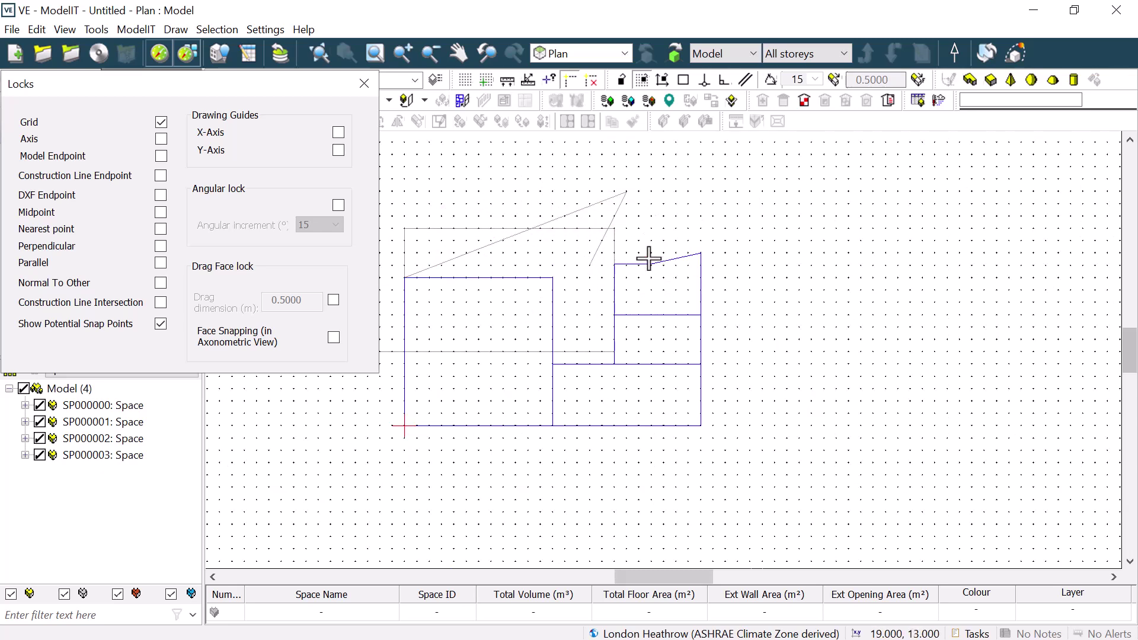
- Replace the grid lock with the construction line endpoint and intersection locks and draw a four-sided space through the construction line points
click(164, 179)
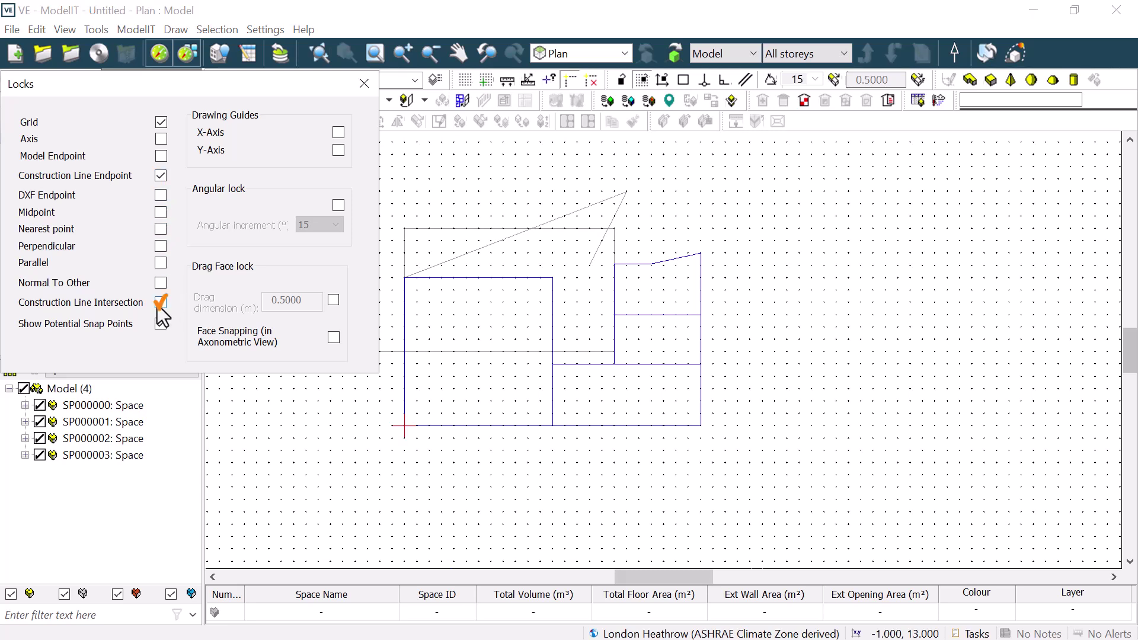
scroll(526, 223, up, 3)
click(970, 79)
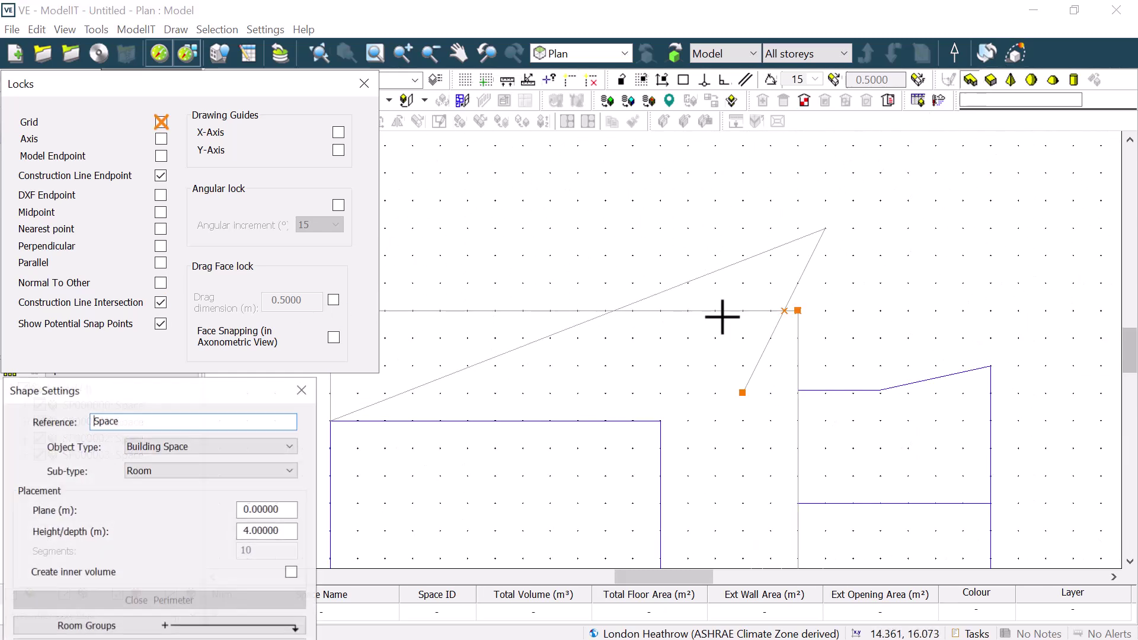
click(742, 394)
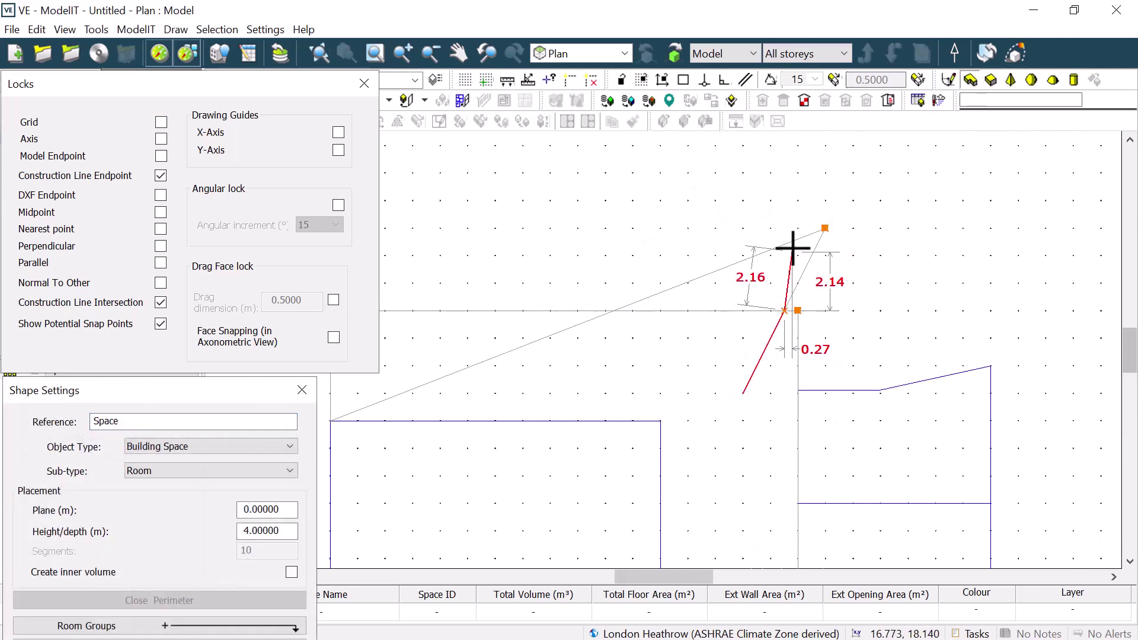
click(784, 310)
click(613, 309)
click(331, 421)
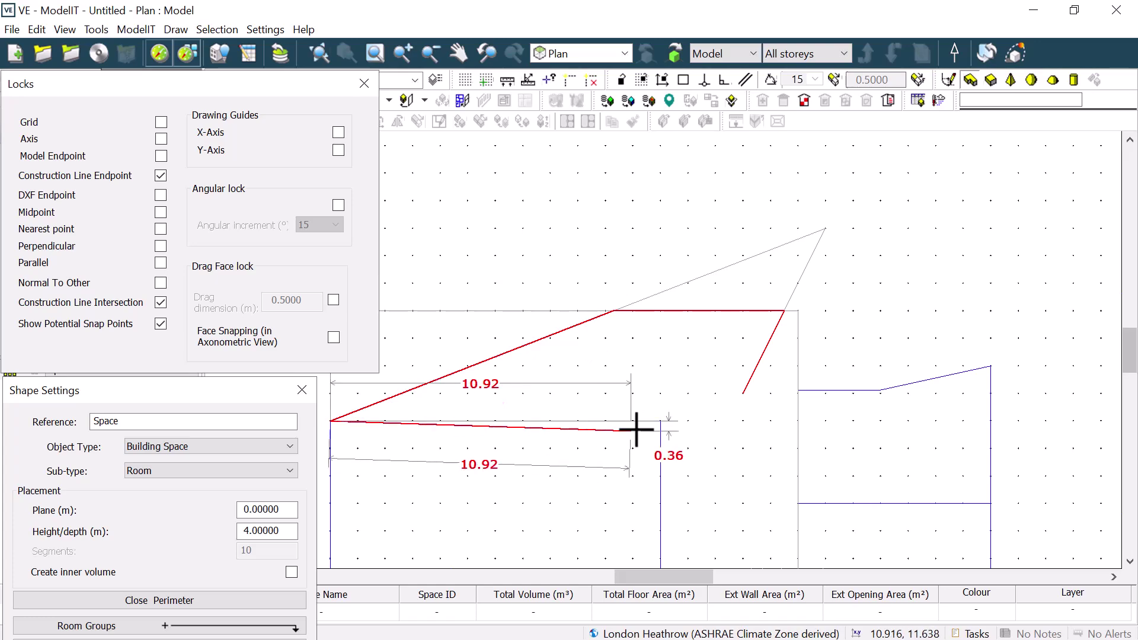
click(742, 392)
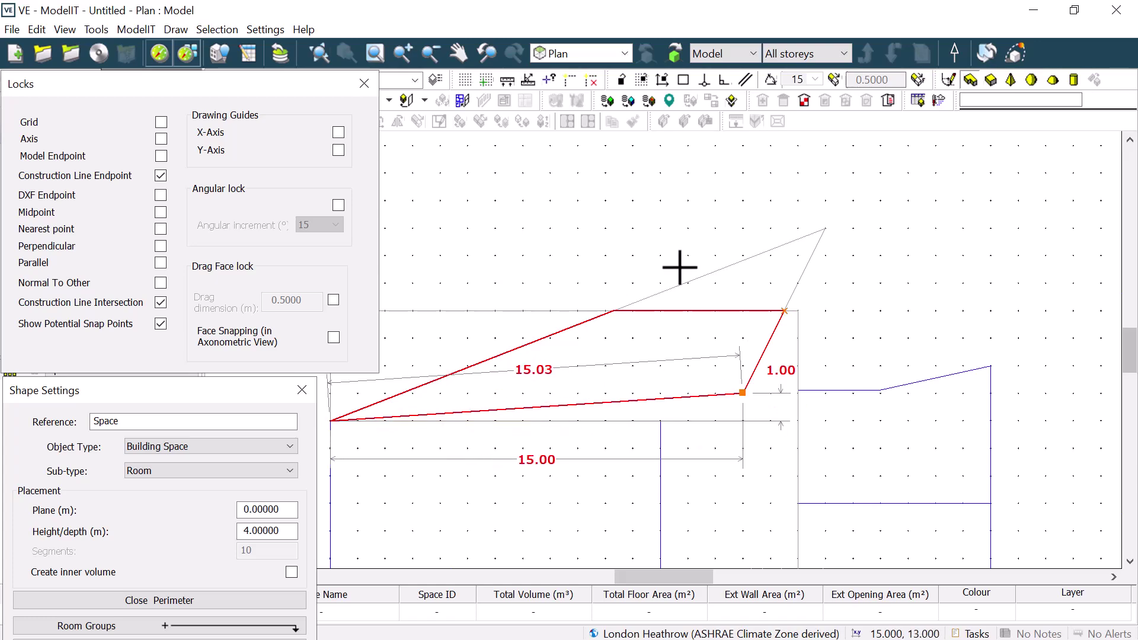
- Delete the construction lines and make midpoint the only active snap lock
click(589, 84)
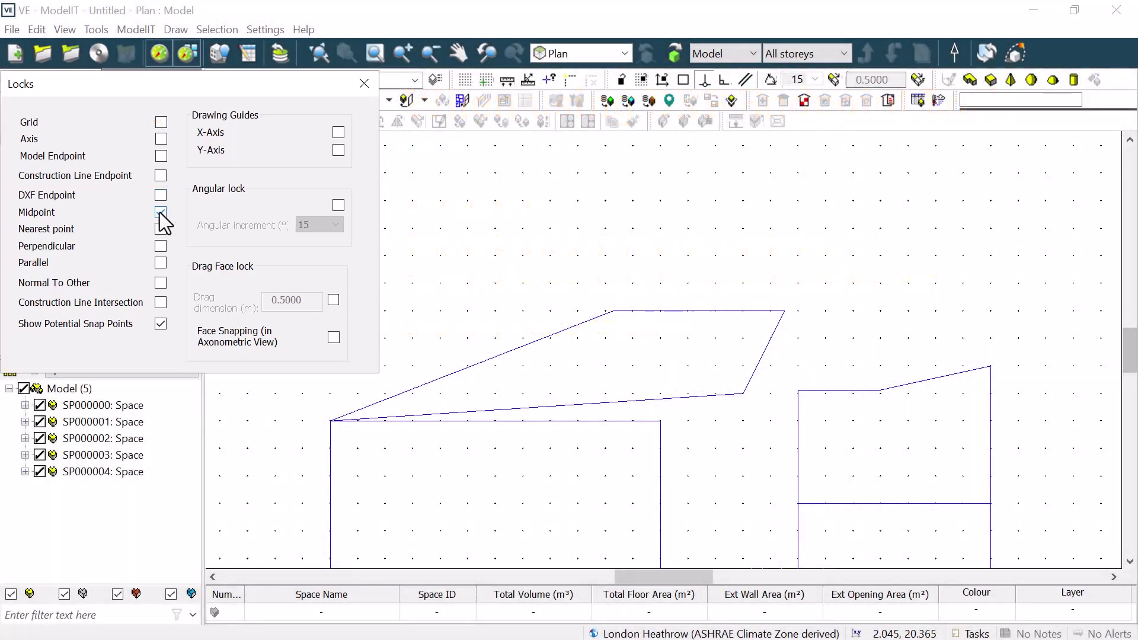
click(159, 212)
- Try to draw a space perimeter between the midpoints of the four-sided space's northwest and north edges, adding the grid lock while drawing
click(969, 81)
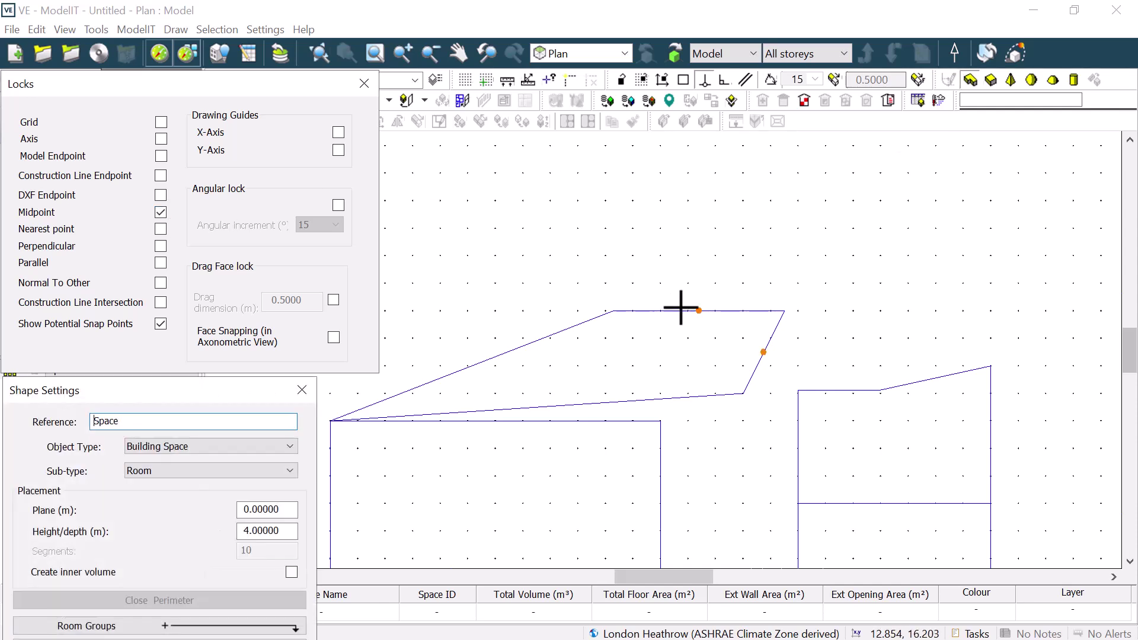
click(470, 368)
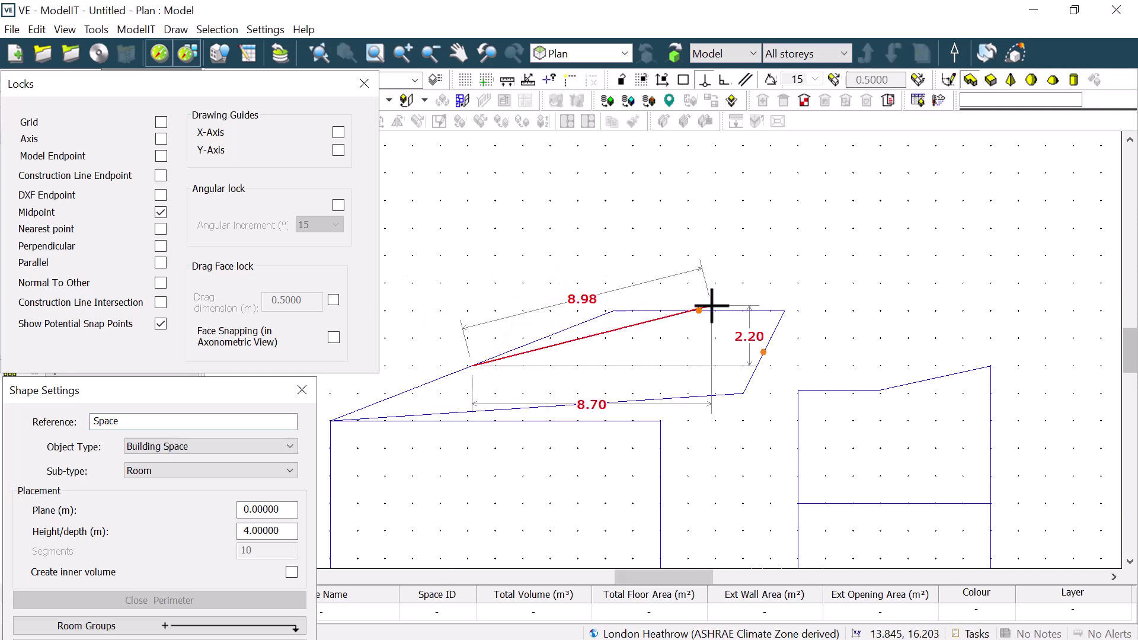
click(161, 122)
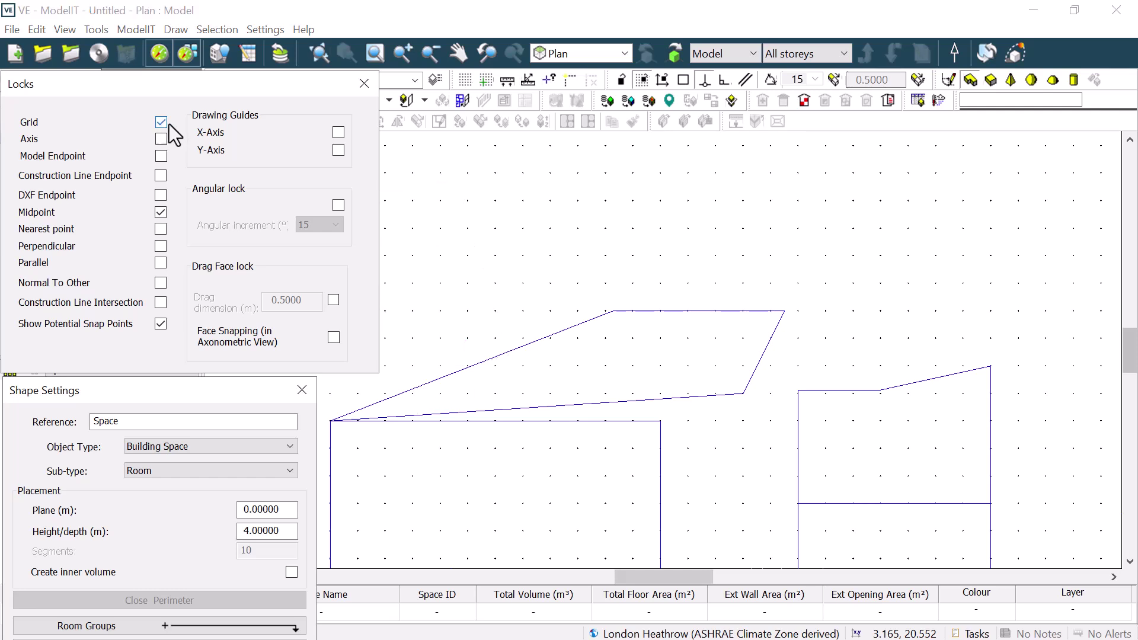
click(698, 311)
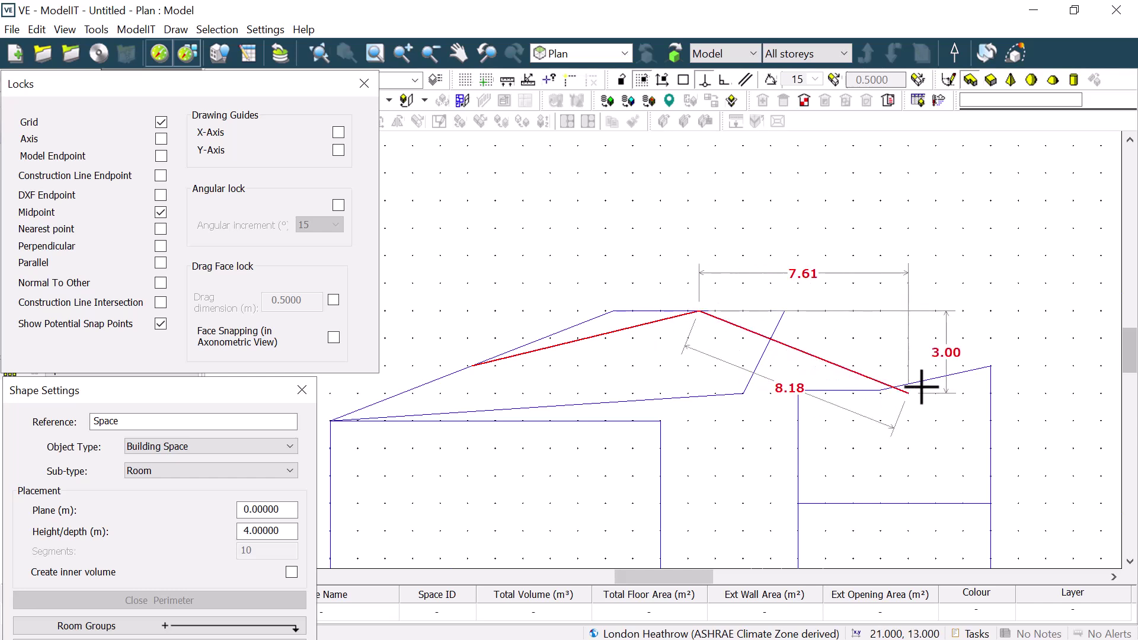
scroll(936, 381, up, 5)
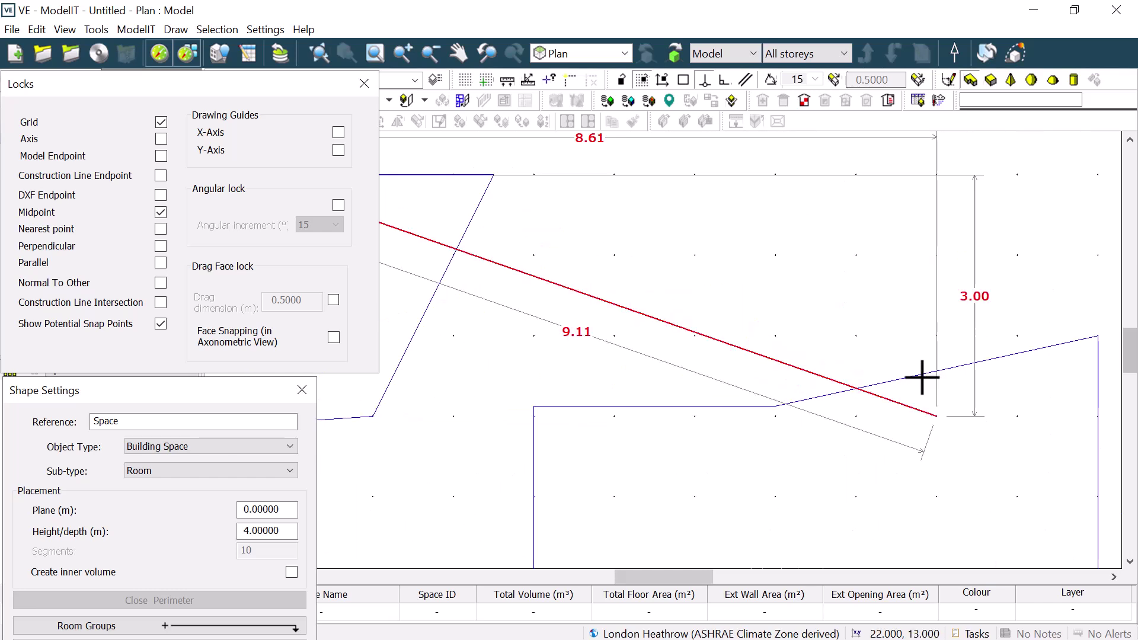
right_click(920, 376)
- Replace midpoint with nearest point, add axis and model endpoint locks, and start a space perimeter at the four-sided space's northeast corner
click(161, 212)
click(161, 230)
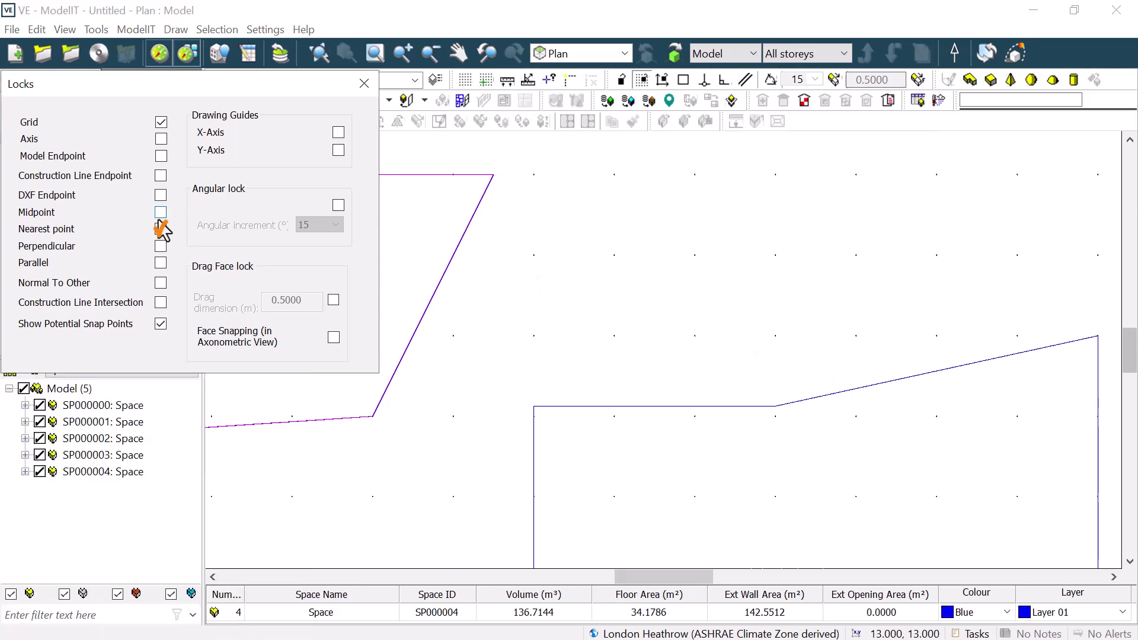
click(161, 139)
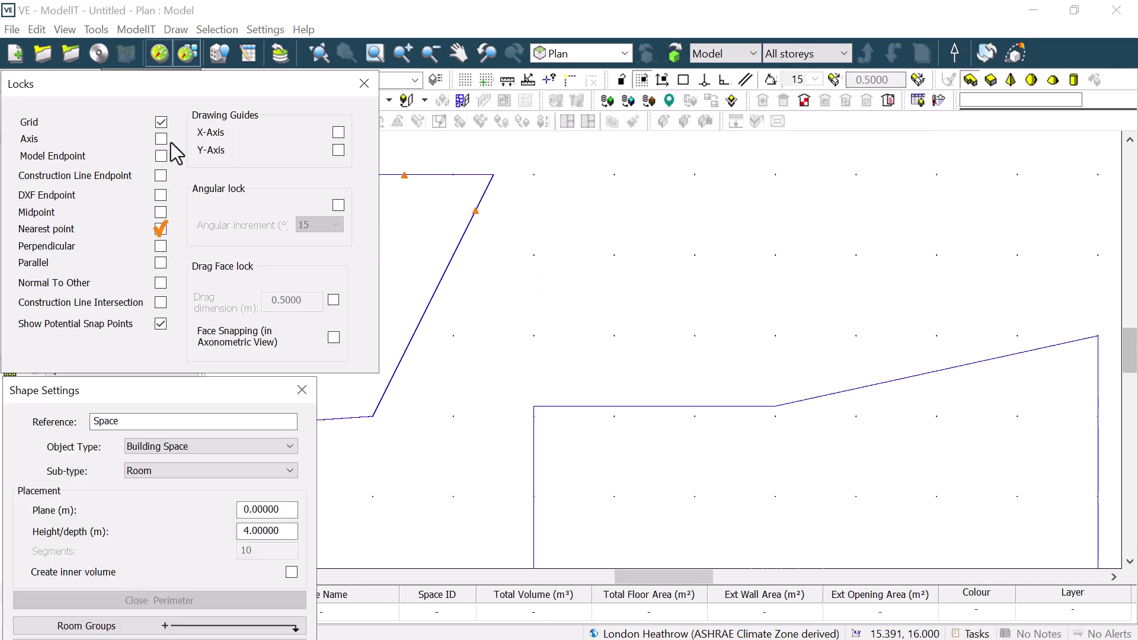
click(160, 156)
click(498, 178)
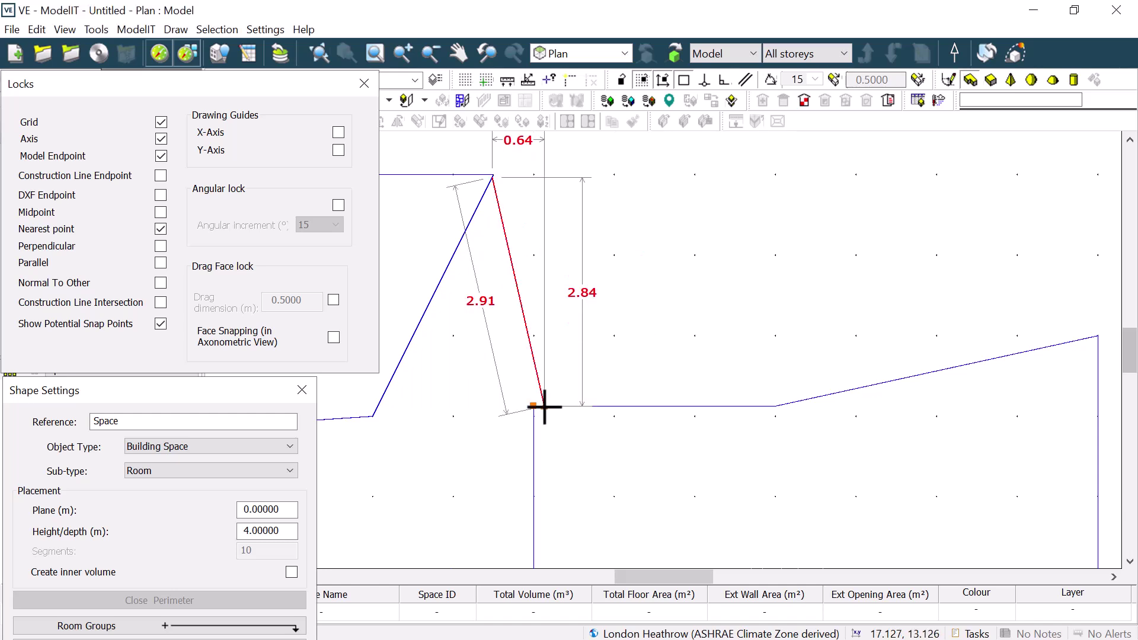
- Enable the perpendicular lock, disable grid, axis and model endpoint, and draw a perimeter edge about 1.1 m long perpendicular to the previous one
click(161, 246)
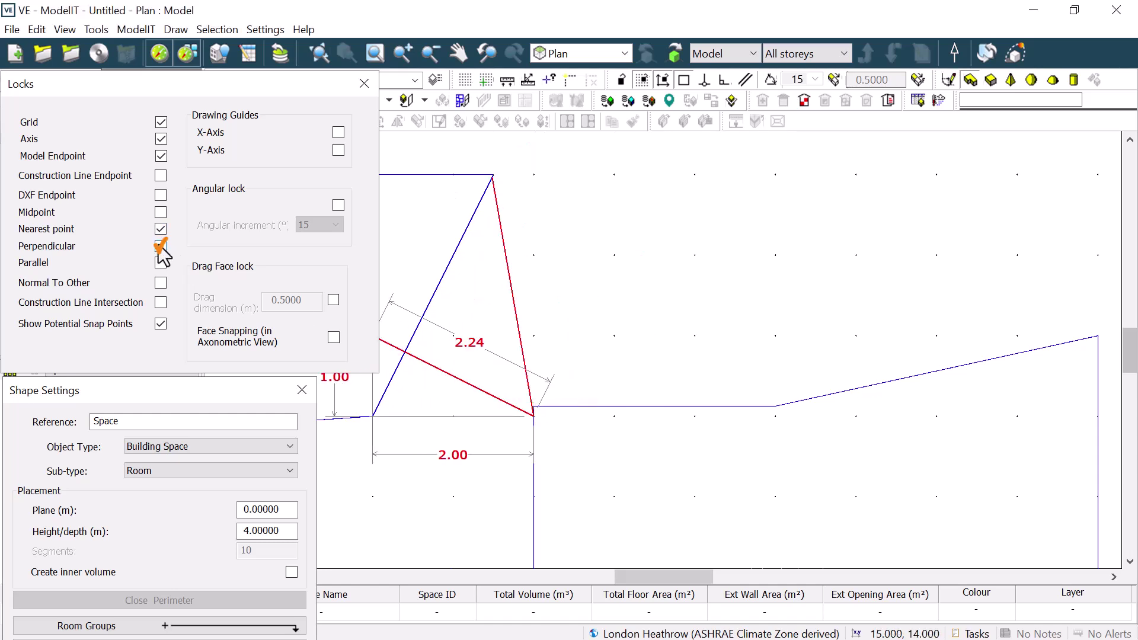
click(161, 123)
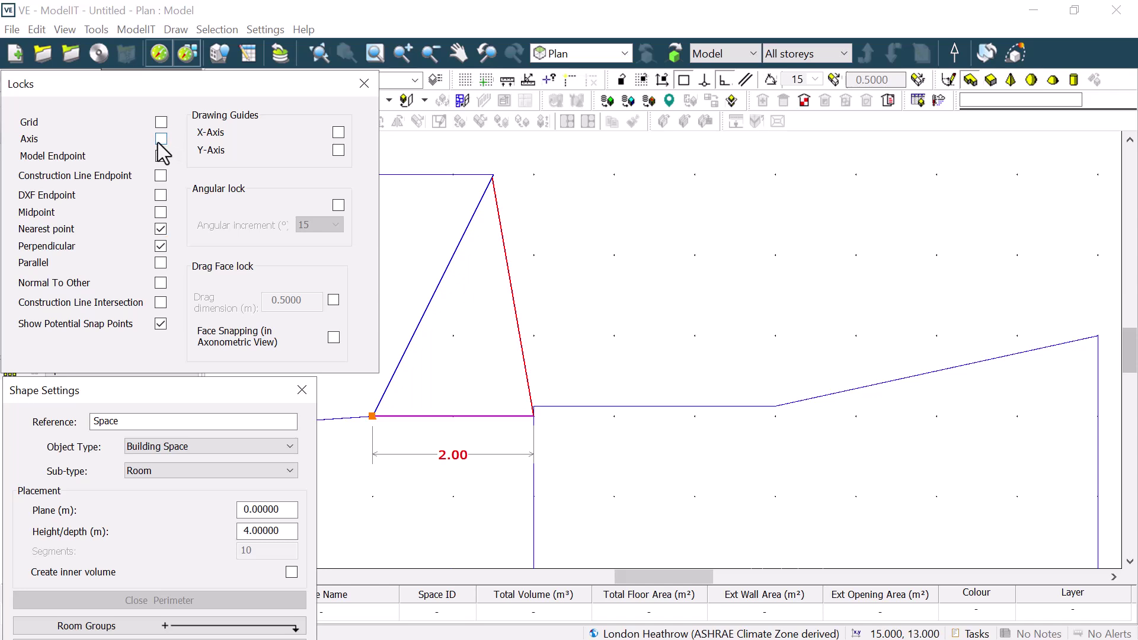
click(161, 156)
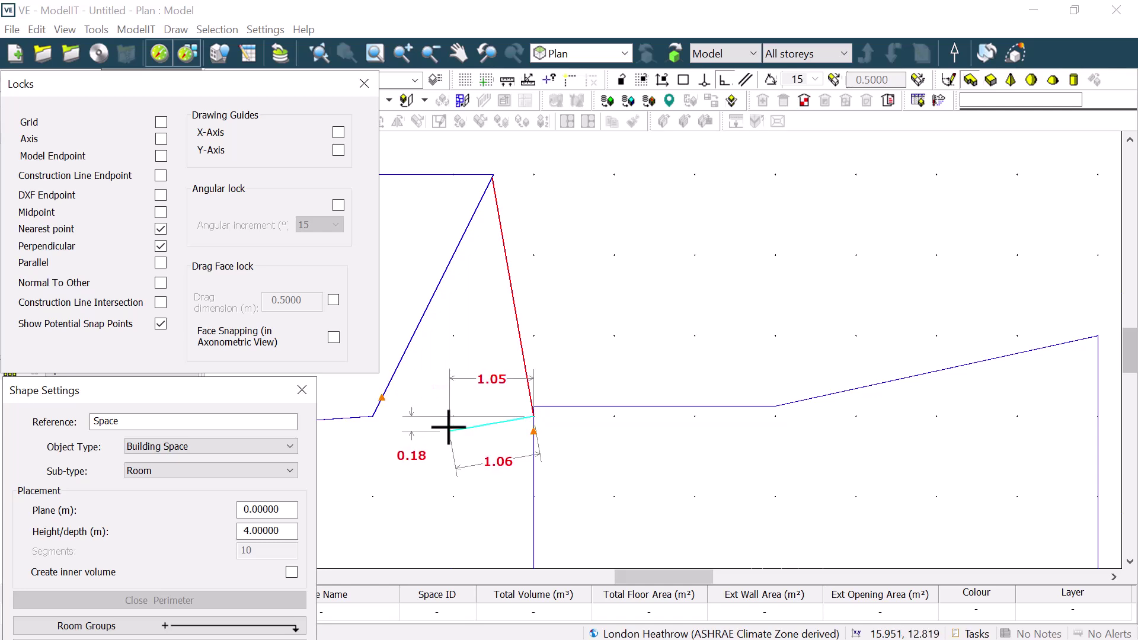
key(Escape)
click(443, 435)
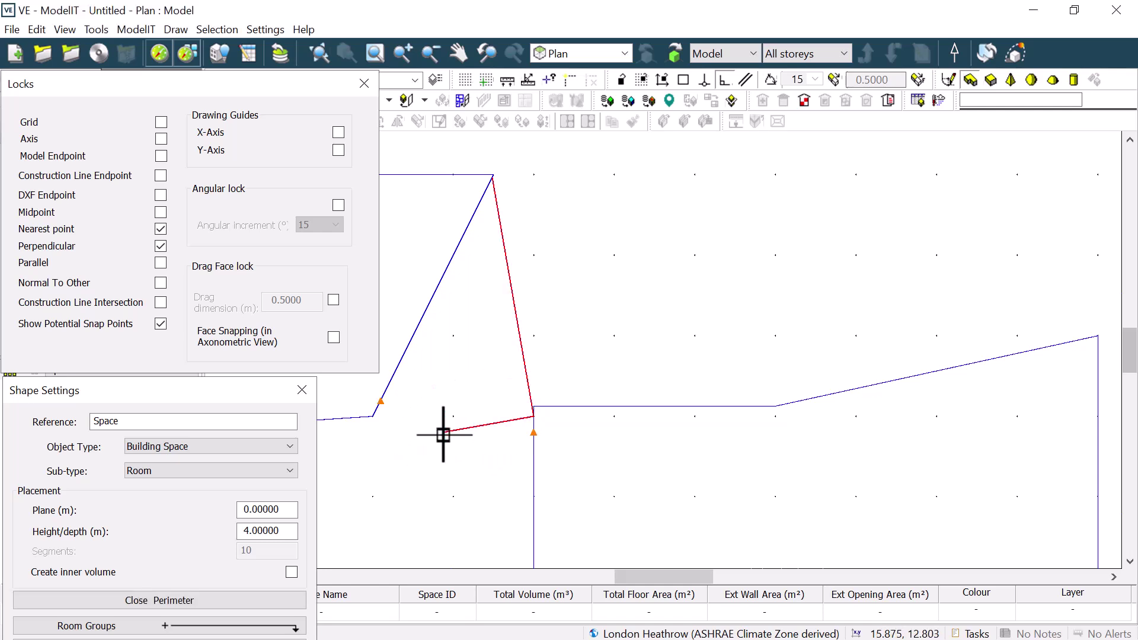
- Place a perpendicular vertex, enable Normal To Other, and draw perimeter edges normal to the four-sided space's sloping east edge and its north edge
click(434, 387)
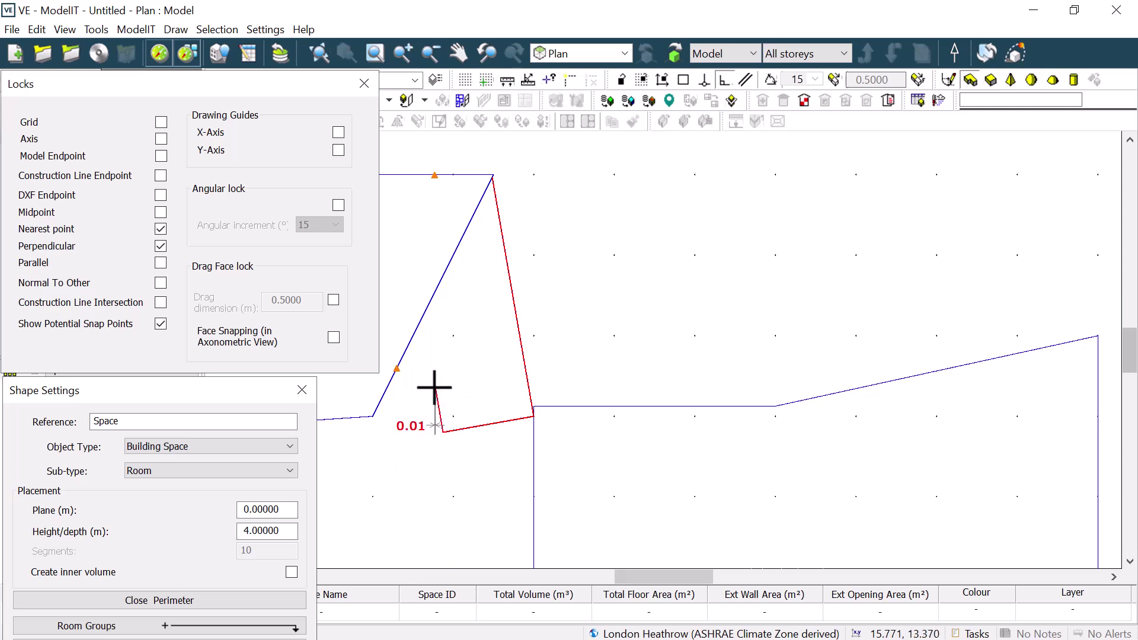
click(160, 283)
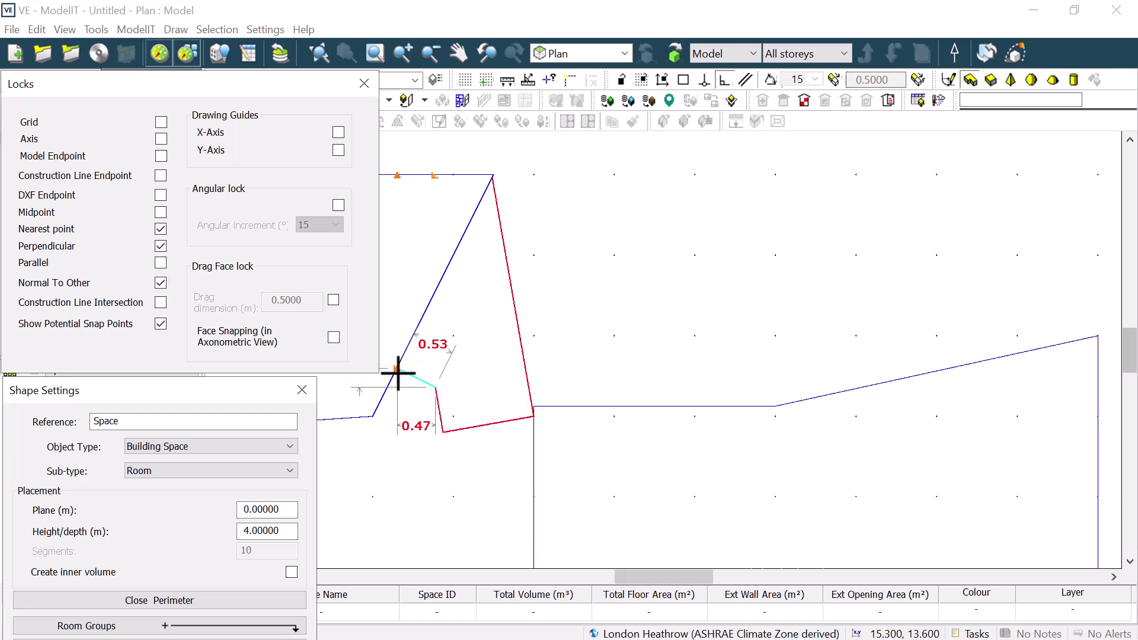
click(398, 373)
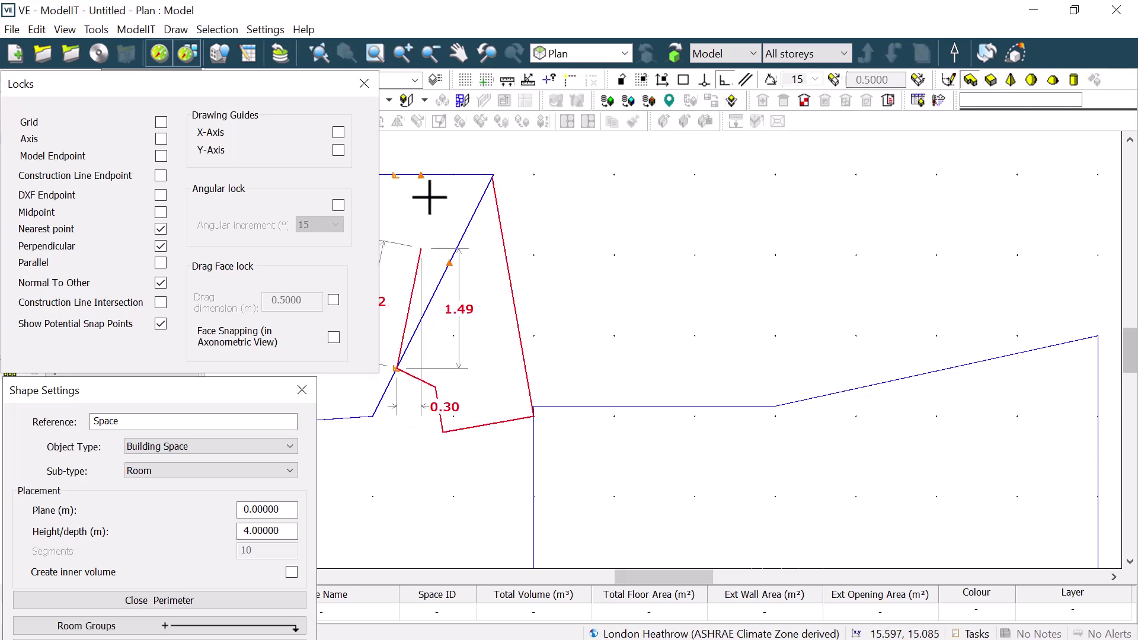
click(397, 176)
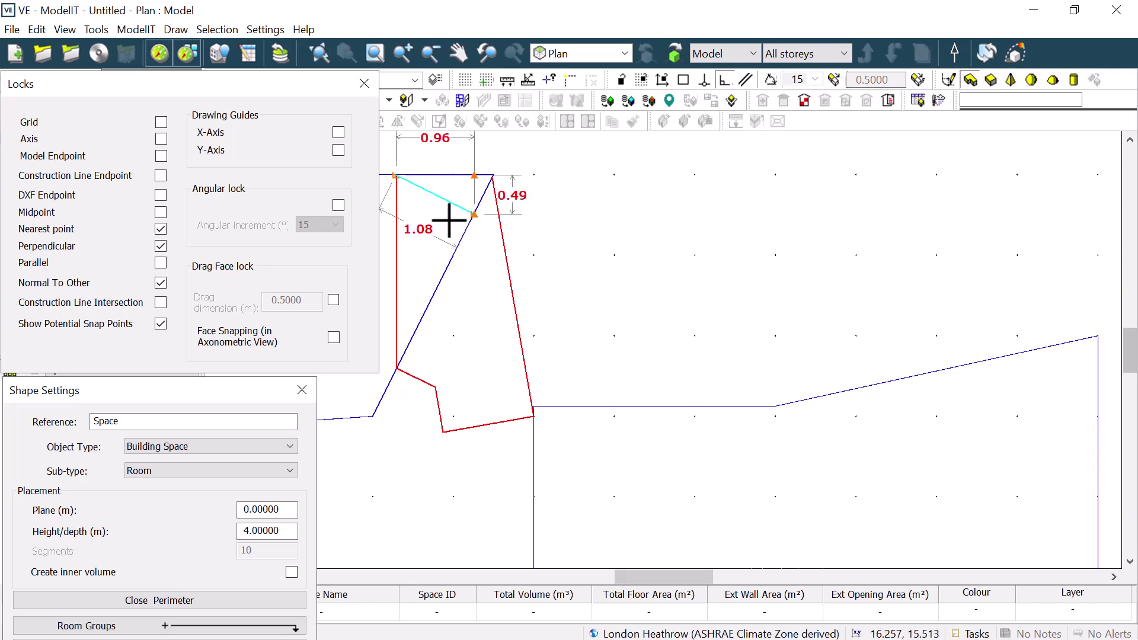
- Make parallel the only active lock, draw a perimeter edge about 1.33 m long parallel to the sloping east edge, and disable the lock
click(161, 262)
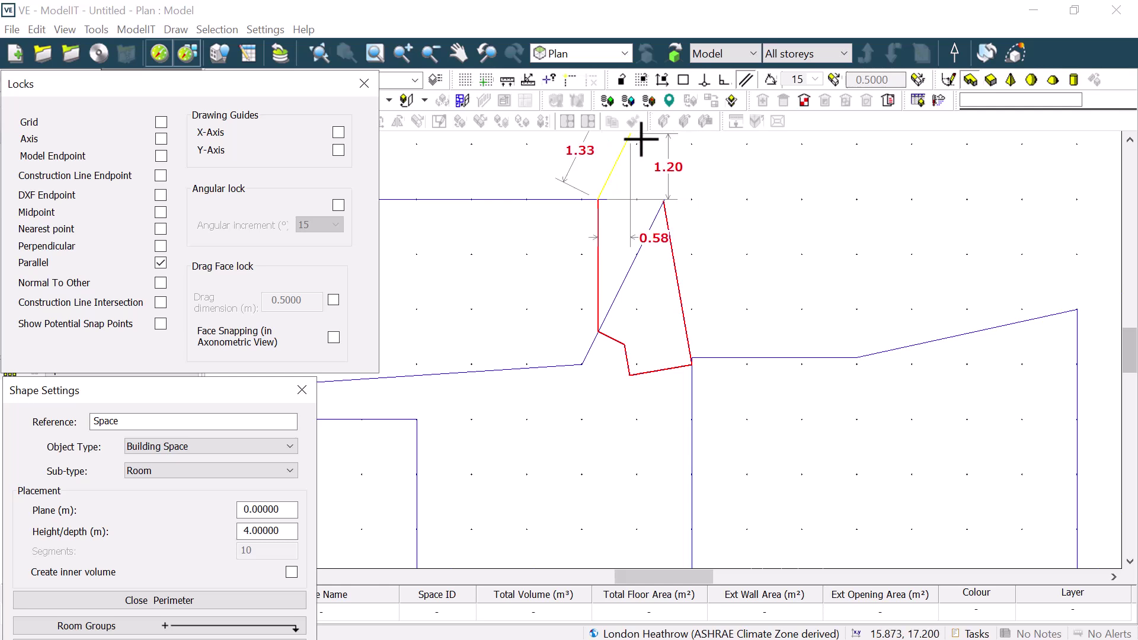
click(641, 139)
scroll(700, 207, down, 2)
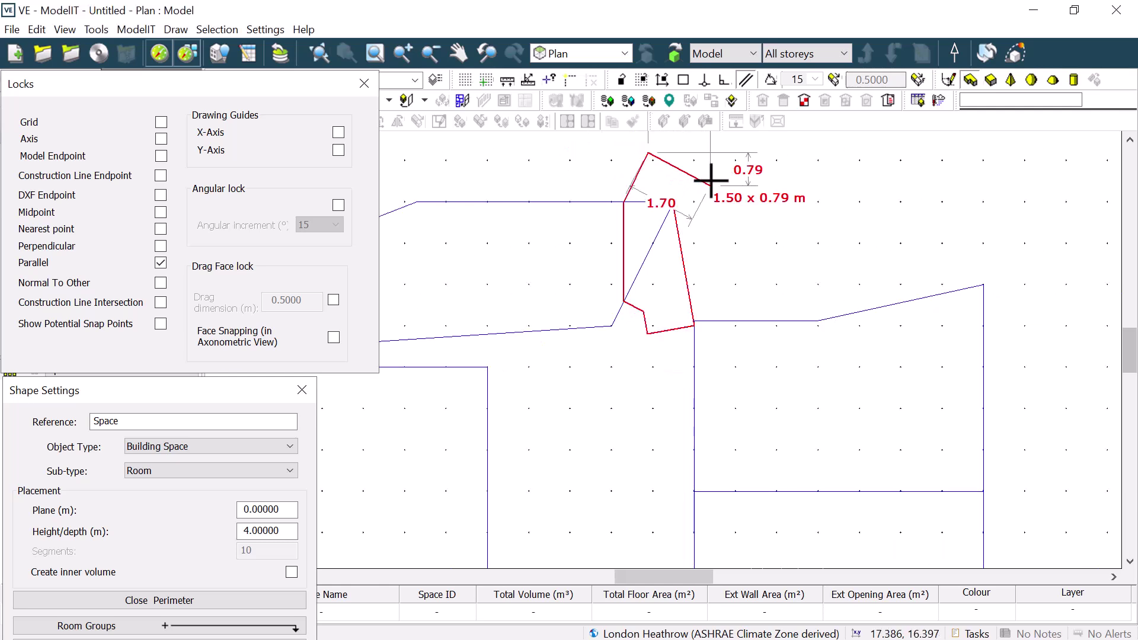
key(Escape)
click(160, 263)
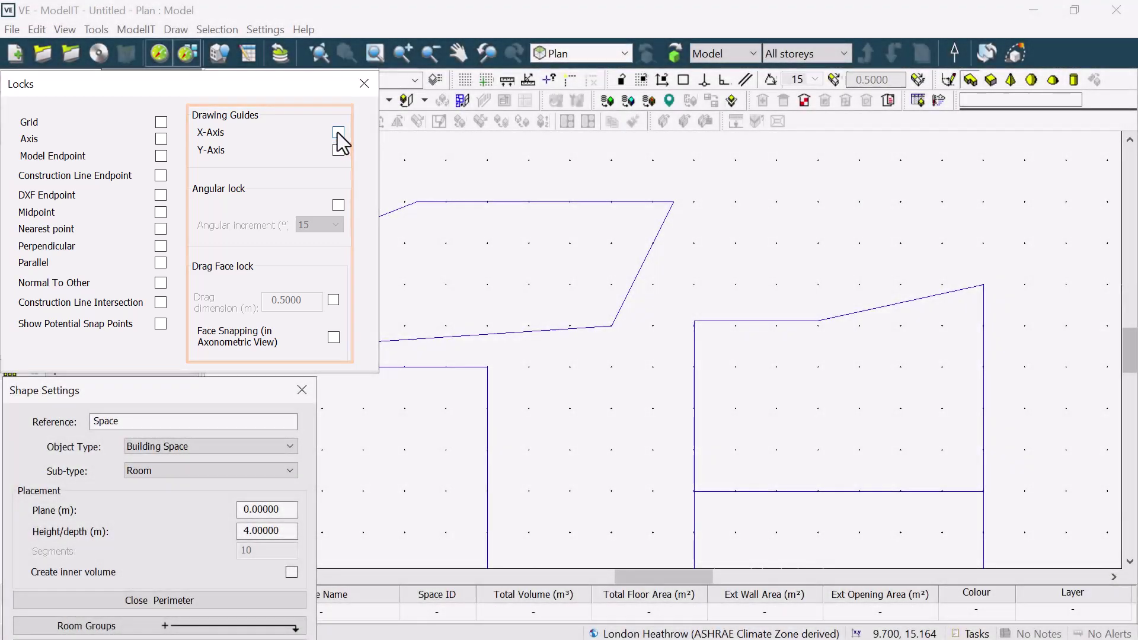
- Enable the X-axis and Y-axis drawing guides and try them with the grid lock switched on temporarily
click(338, 132)
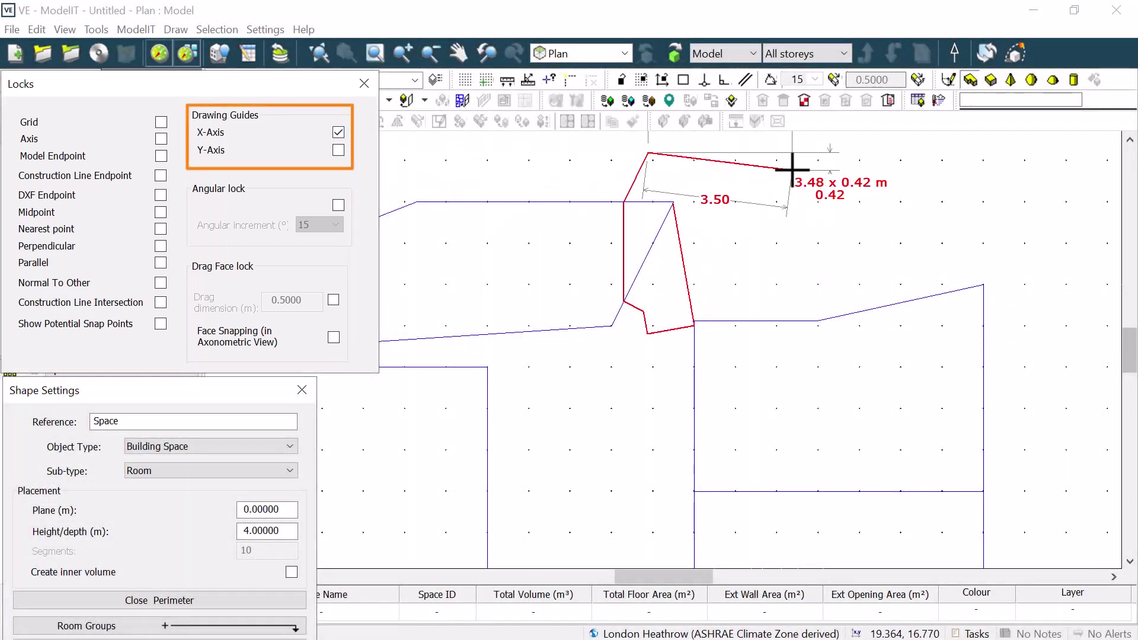
scroll(806, 171, down, 3)
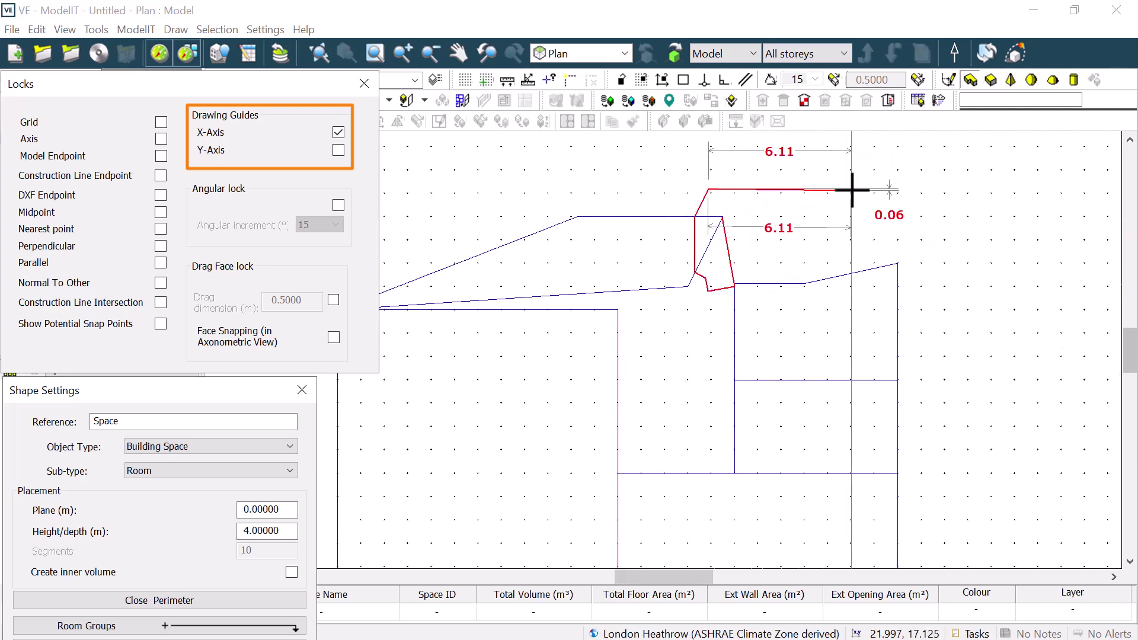
click(338, 150)
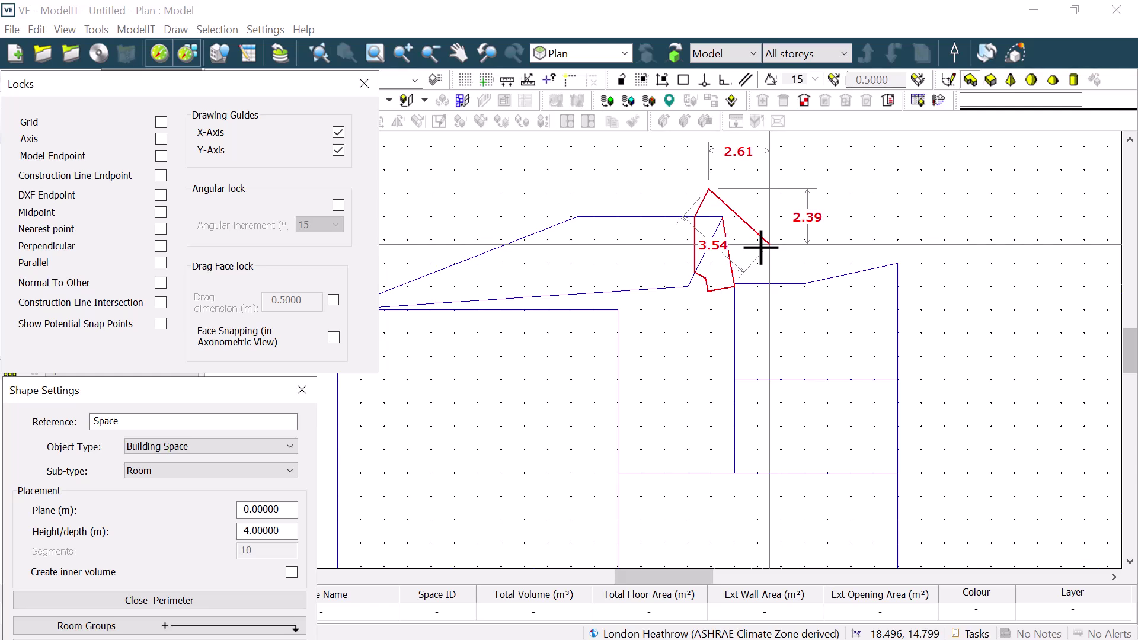
click(161, 122)
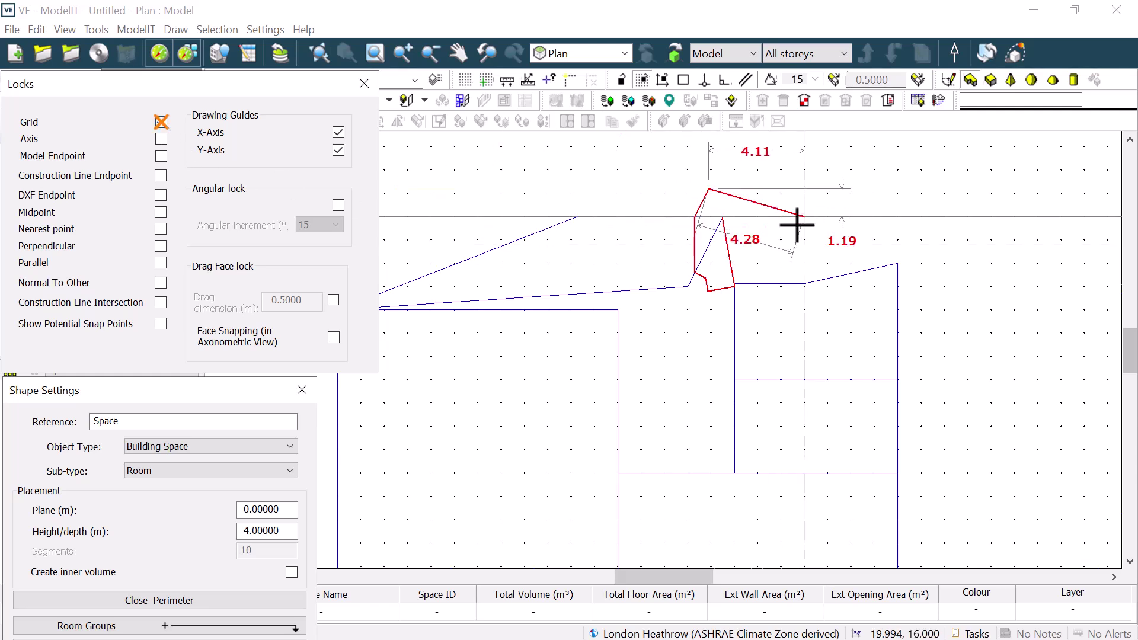
click(162, 123)
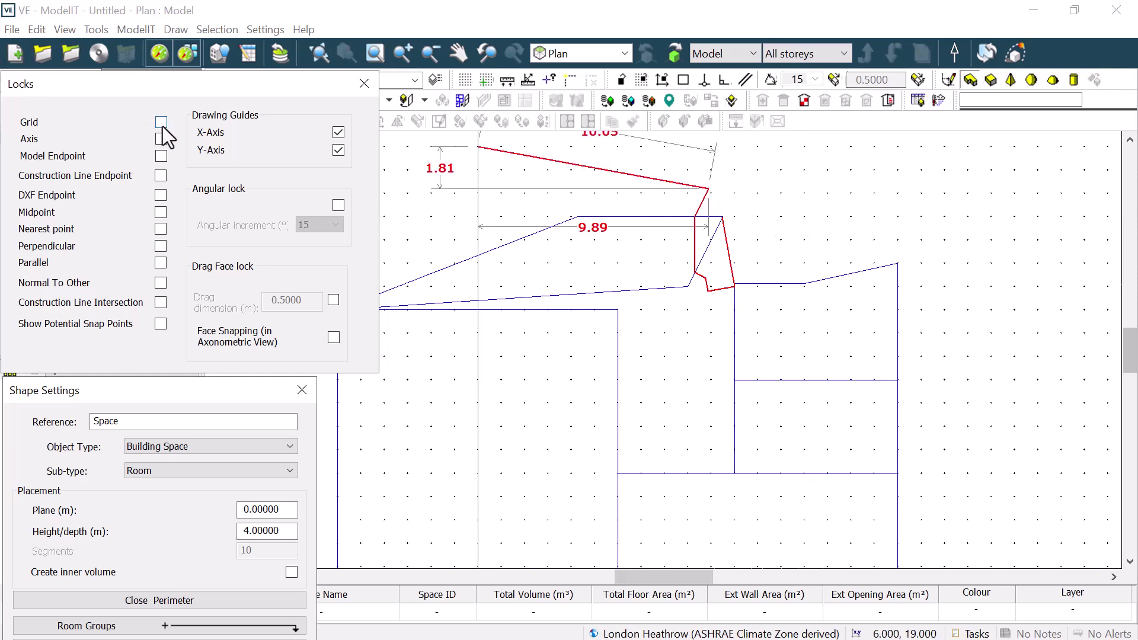
- Enable the angular lock at a 15° increment and extend the perimeter with a vertical edge about 3.09 m long and a sloping edge
click(338, 205)
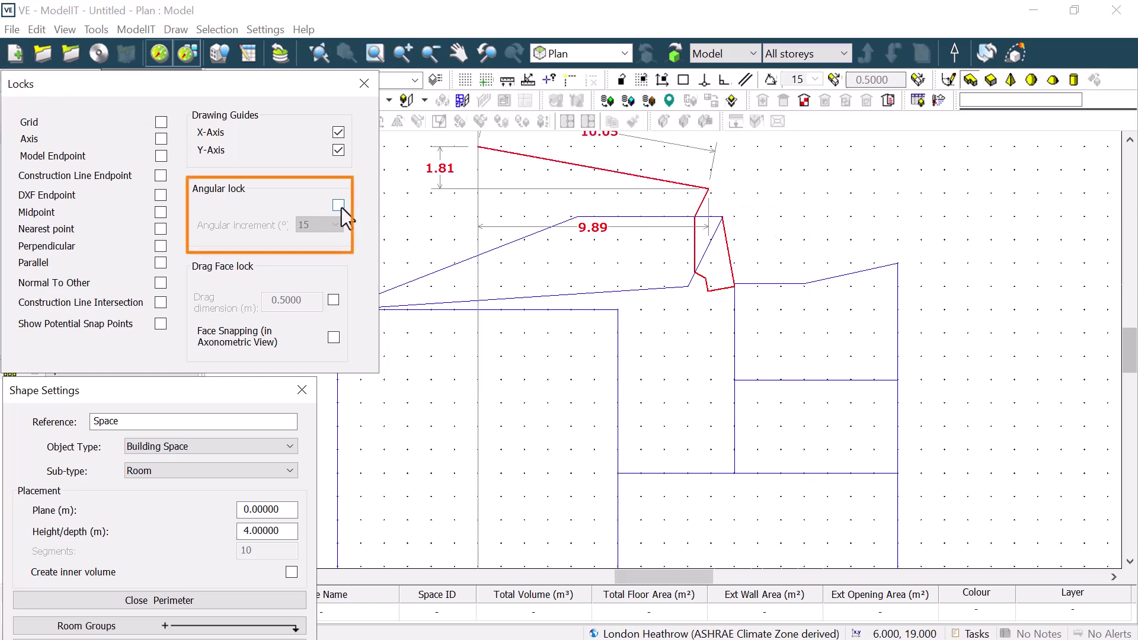
click(921, 238)
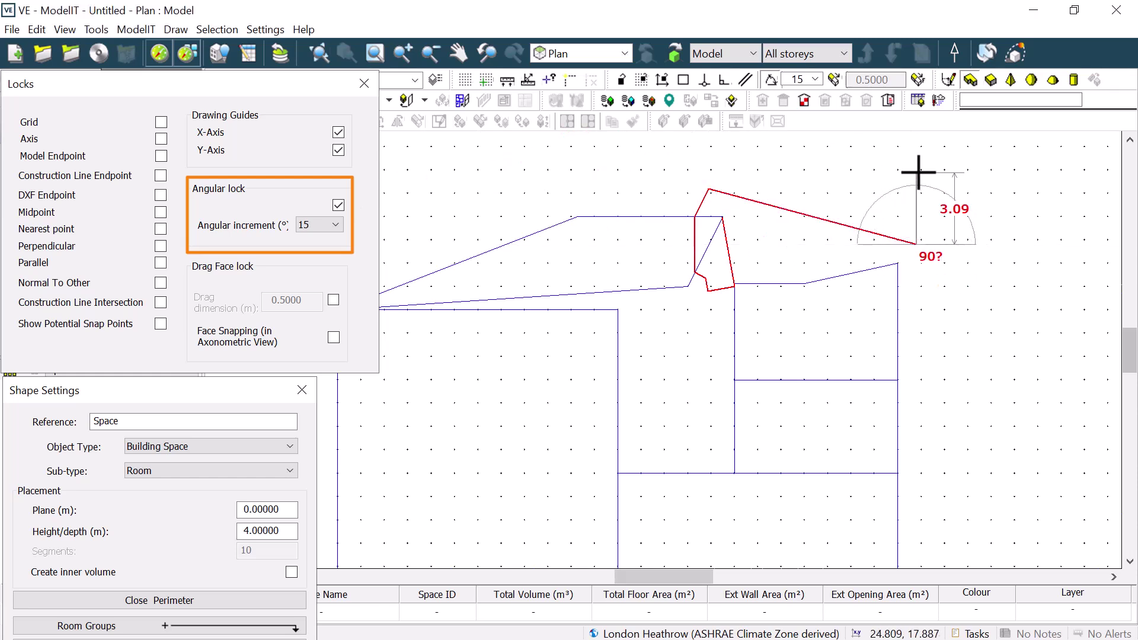
click(918, 173)
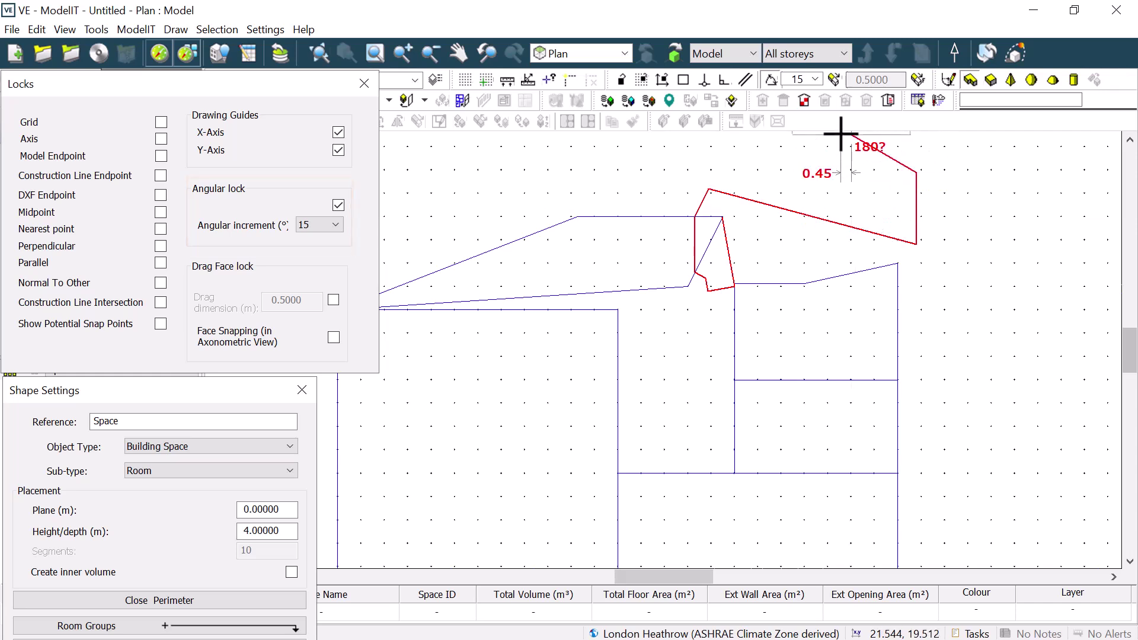
click(841, 134)
scroll(906, 255, down, 1)
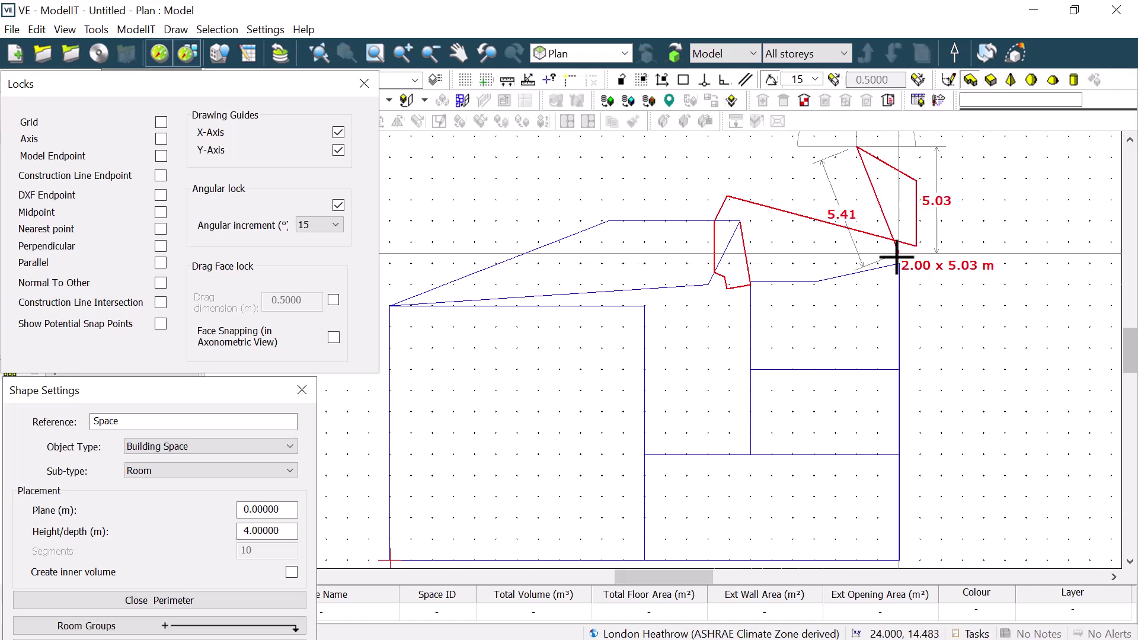
- Try the grid lock together with the angular lock while positioning the next perimeter edge
click(161, 122)
scroll(782, 386, up, 2)
key(Escape)
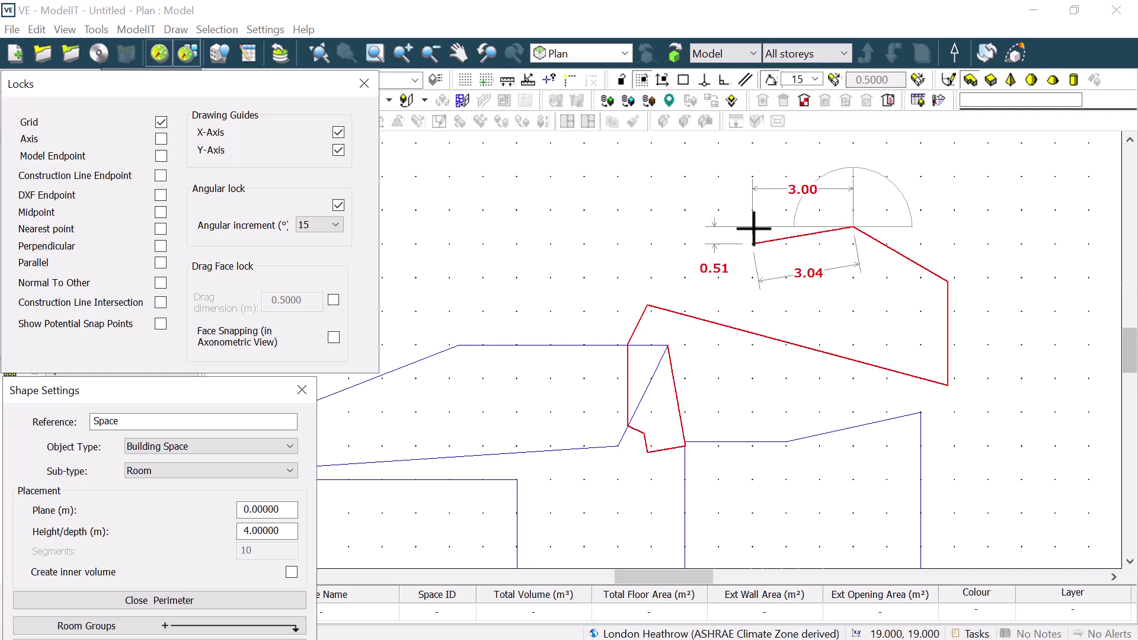
click(161, 122)
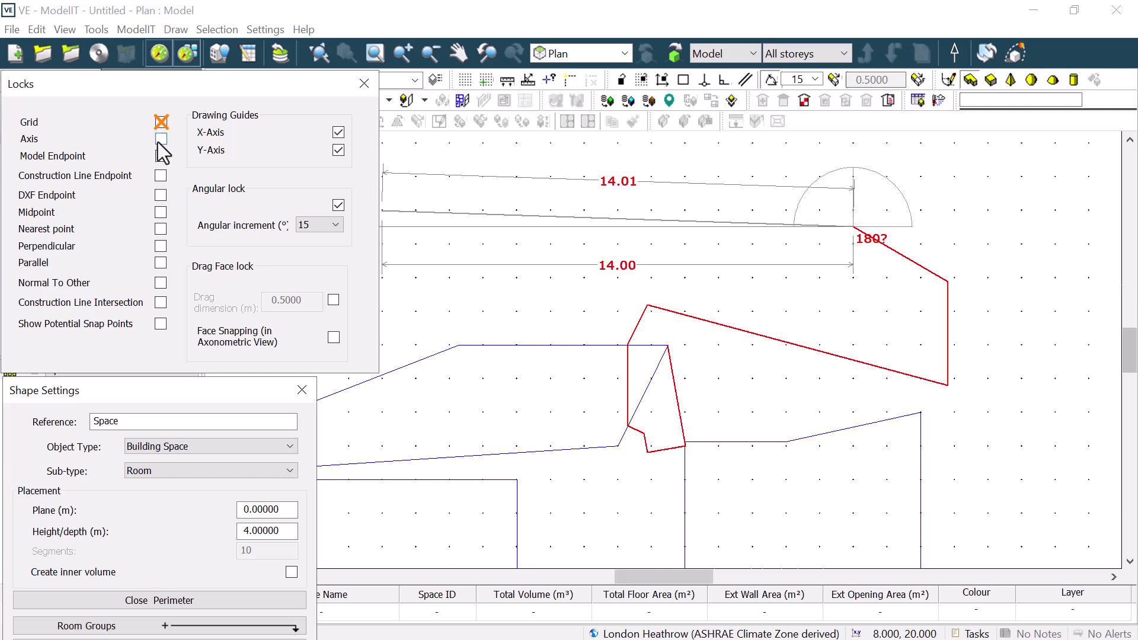
- Enable the axis lock, draw a 5 m perimeter edge at 180°, and add a sloping edge back toward the northeast
click(161, 140)
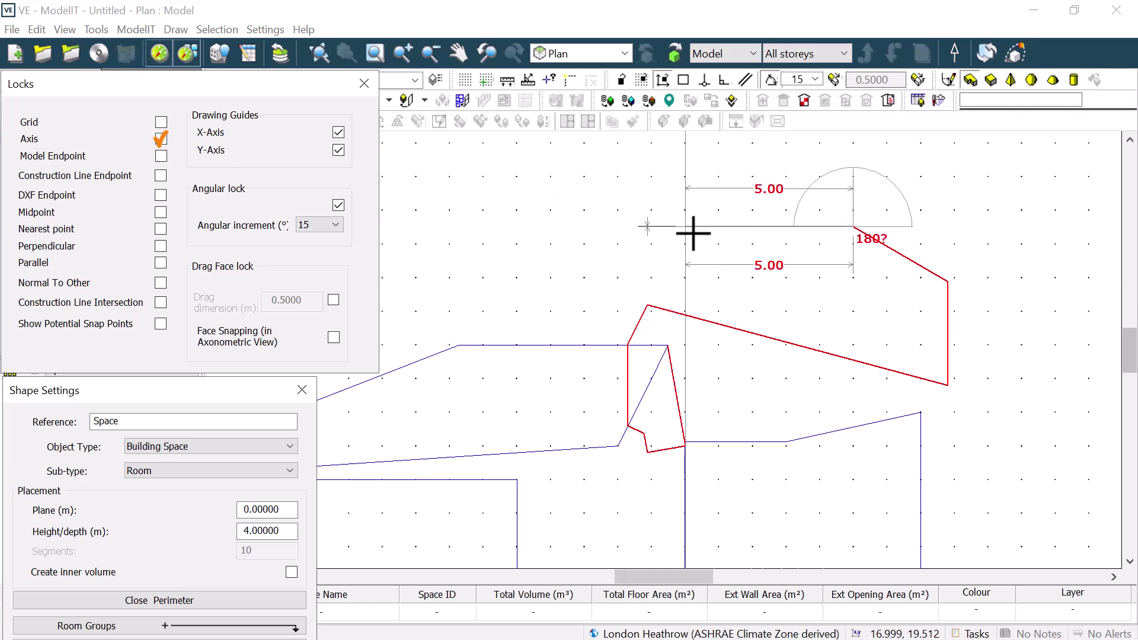
click(688, 229)
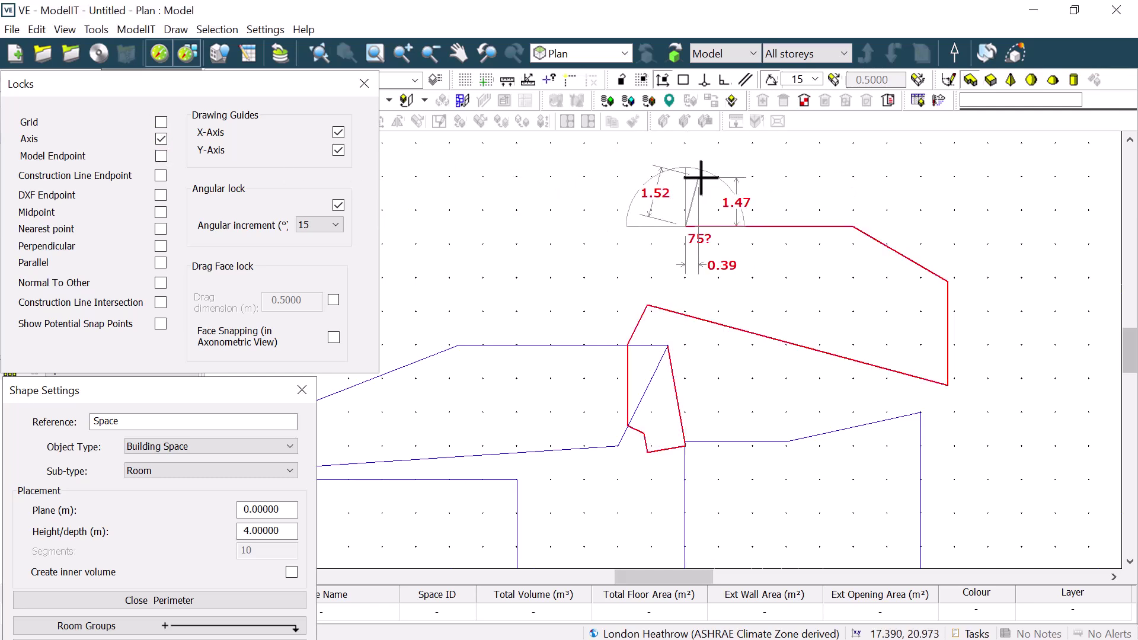
click(768, 178)
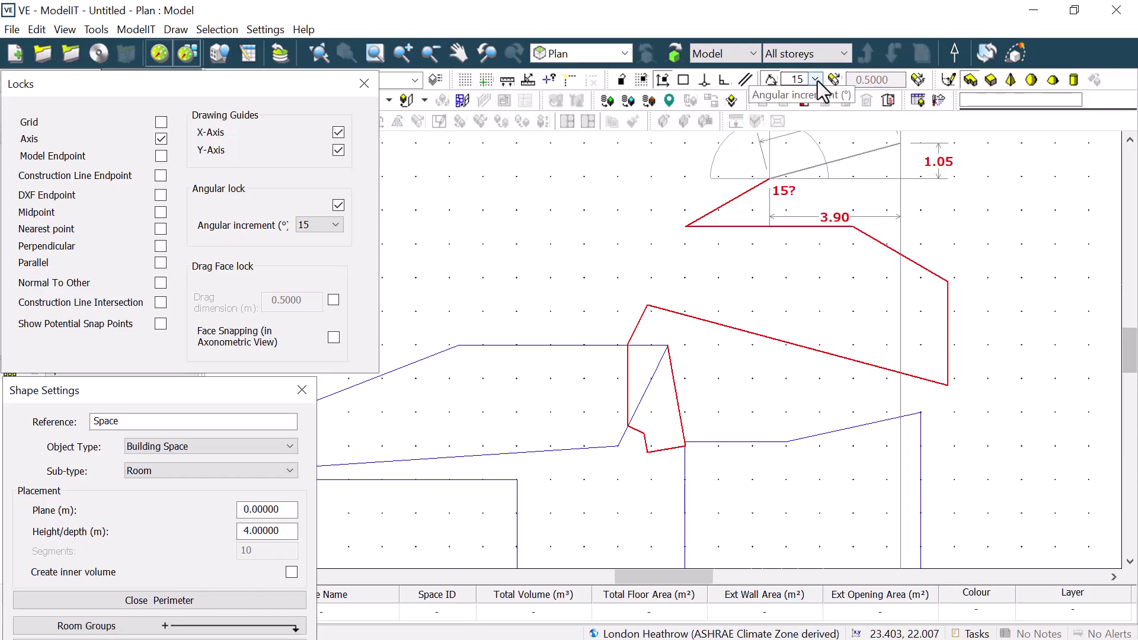
- Set the angular increment to 30° and draw a perimeter edge about 4.52 m long at 150°
click(816, 80)
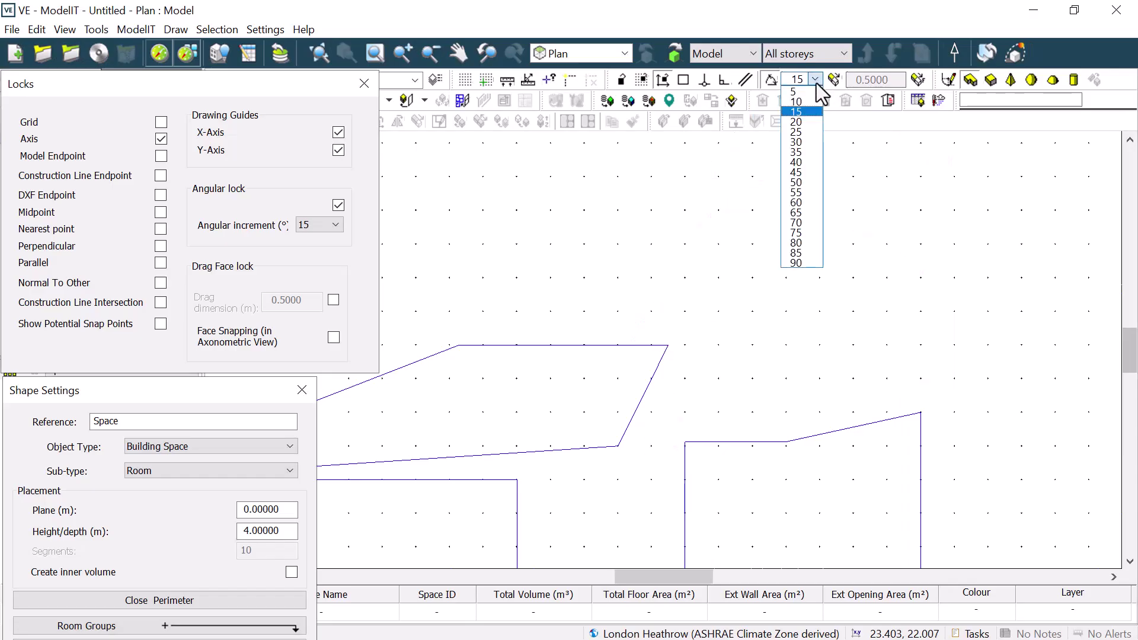
click(797, 145)
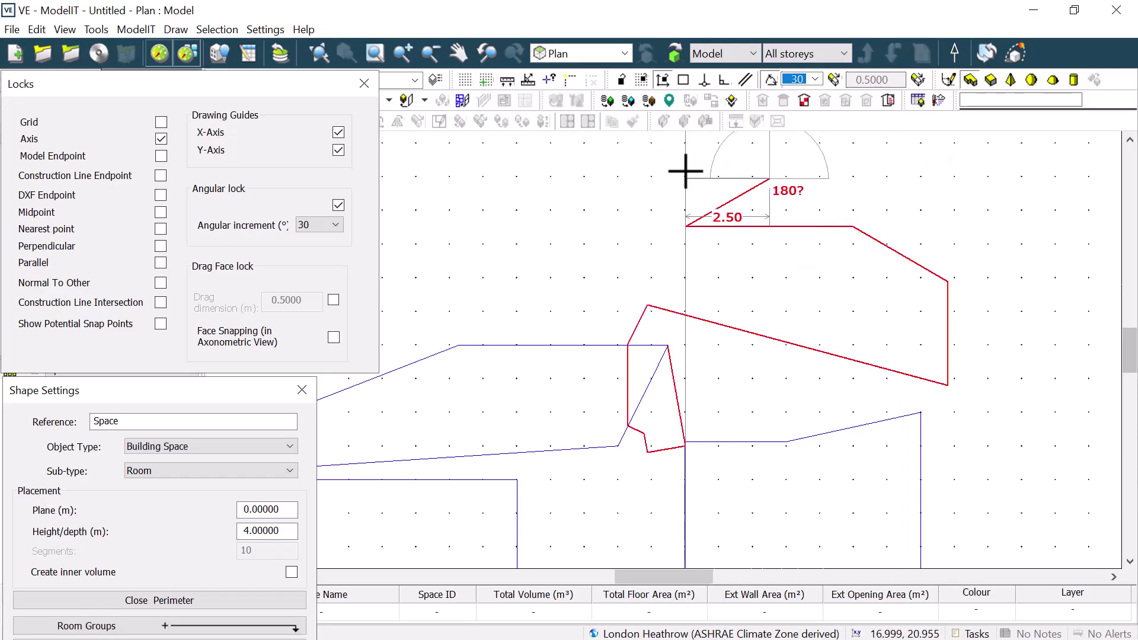
middle_drag(681, 172, 660, 343)
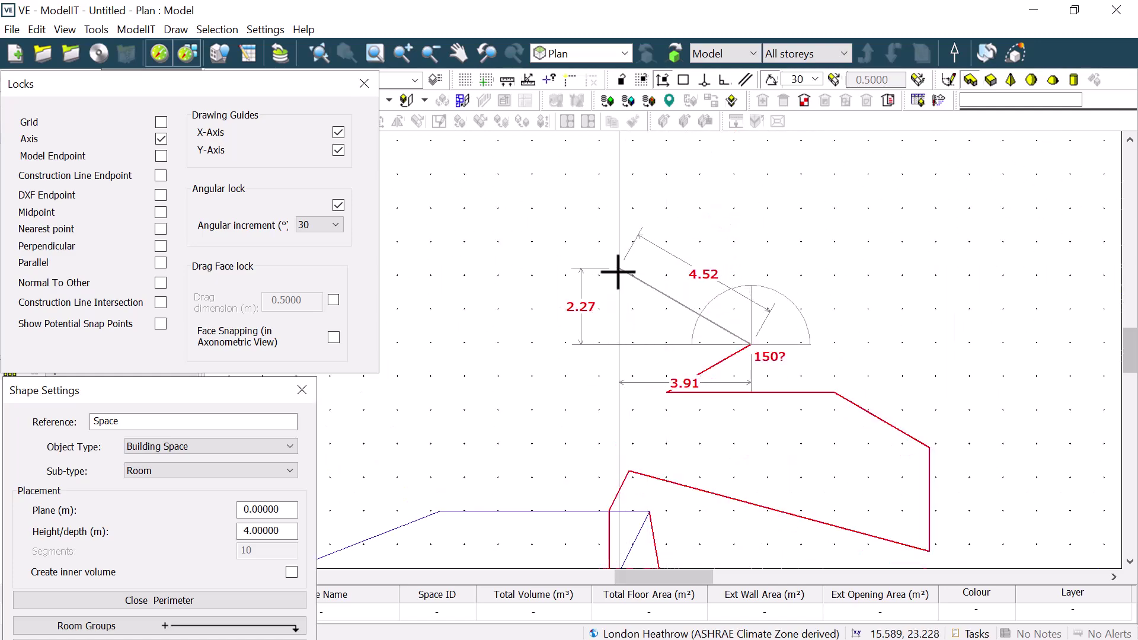
click(617, 271)
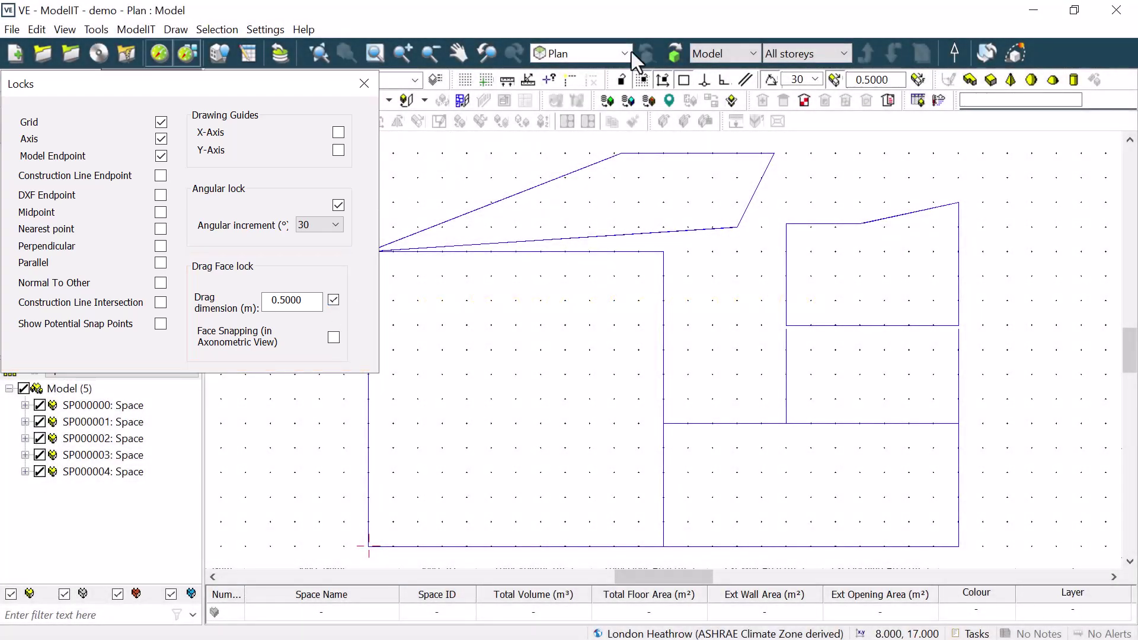
- Switch to the axonometric view and drag the end face of space SP000001 inward with the 0.5 m drag face lock active
click(631, 51)
click(582, 152)
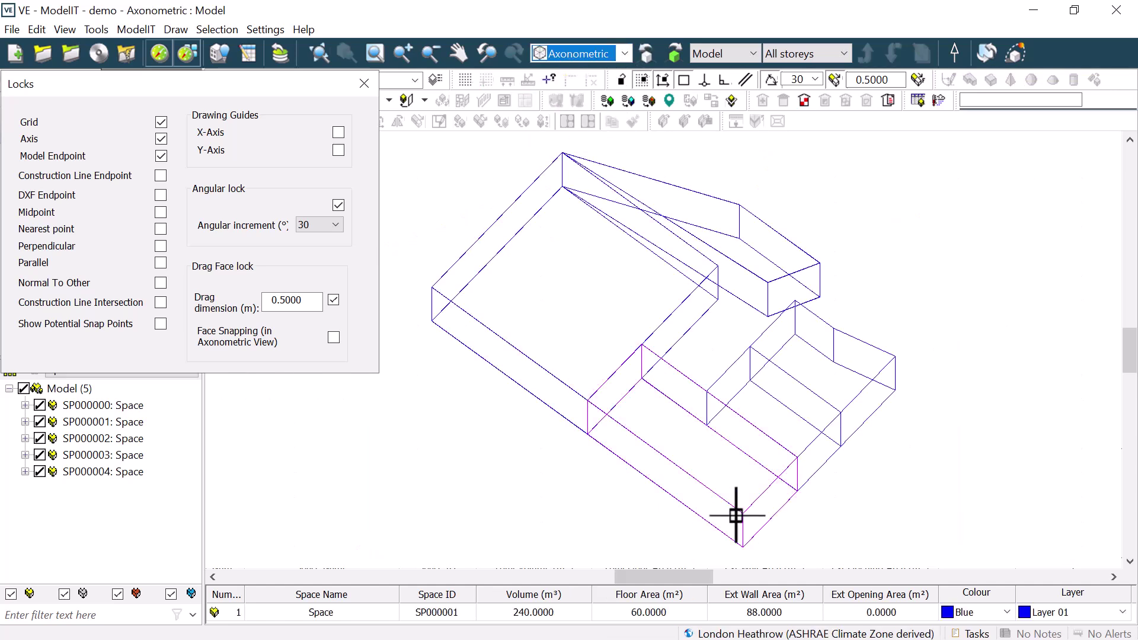
click(757, 520)
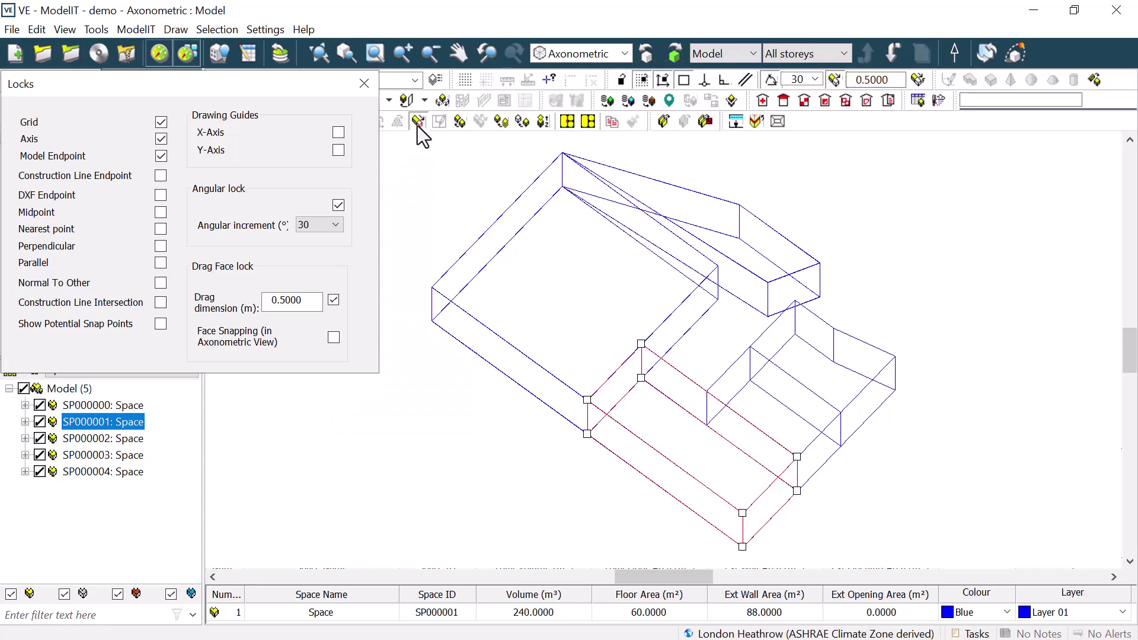
click(417, 126)
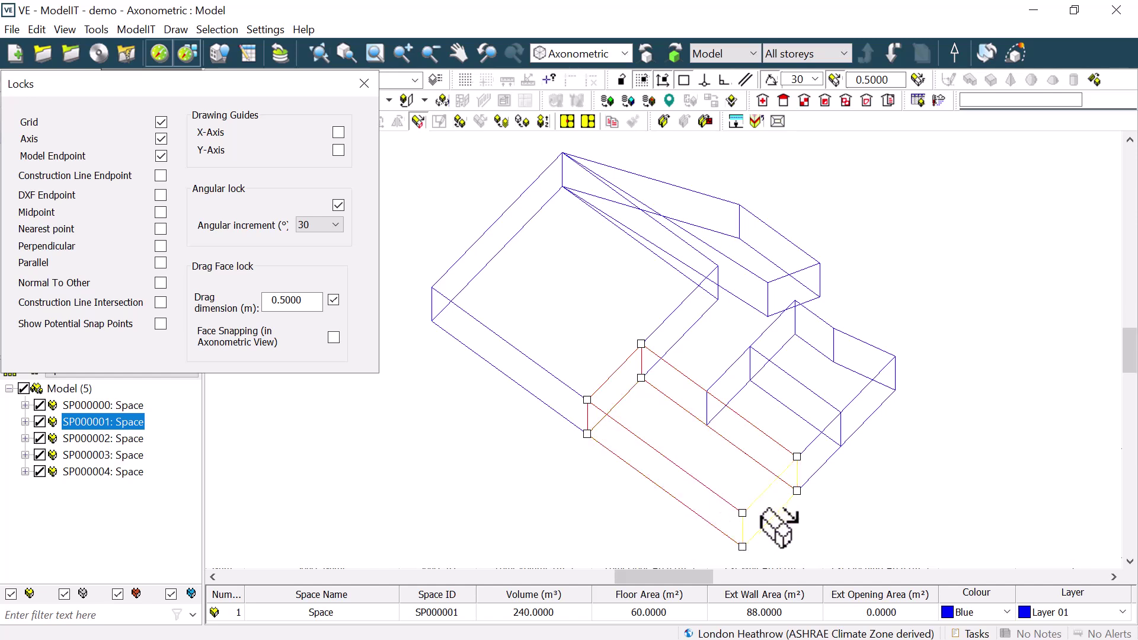
drag(777, 527, 741, 498)
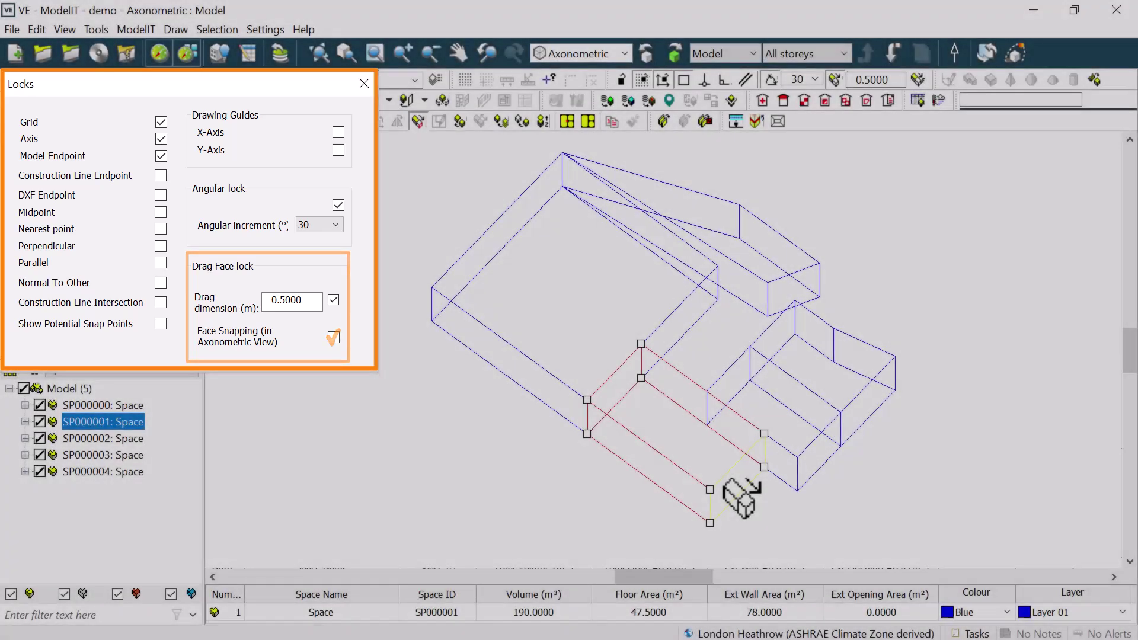
- Try to drag the end face of space SP000002 inward by 2.5 m, and clear the selection
click(794, 447)
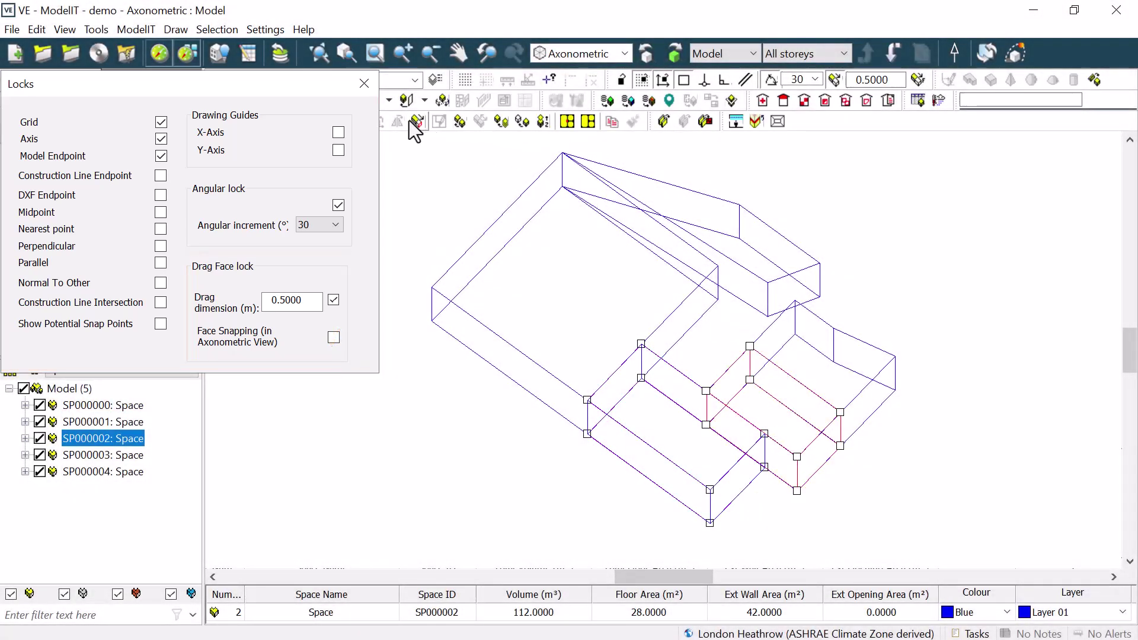
click(415, 121)
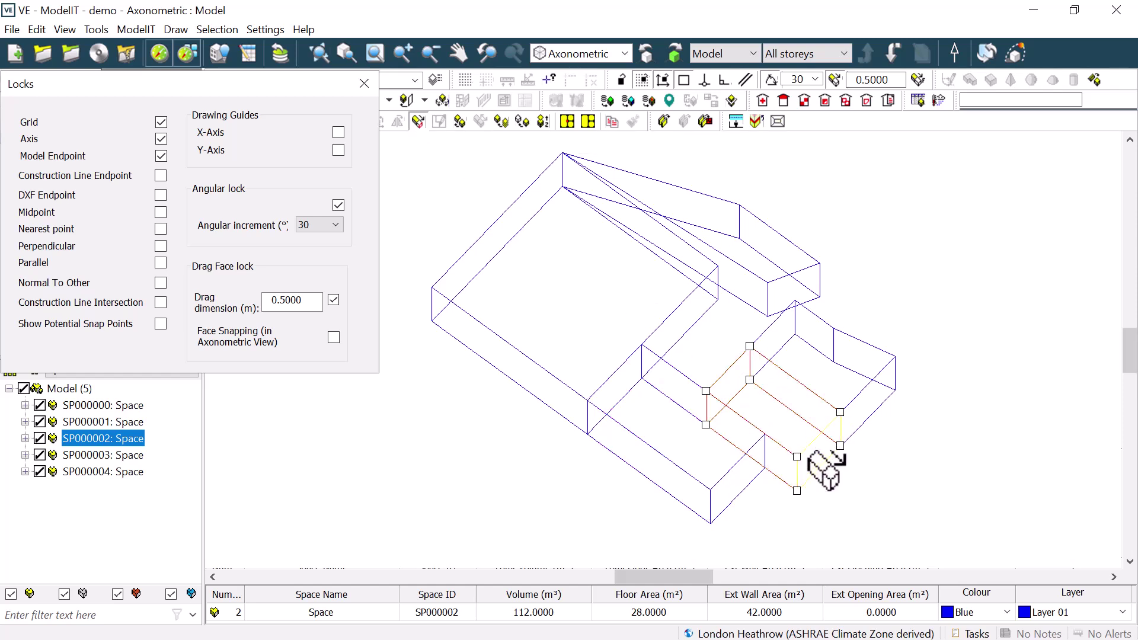
drag(826, 470, 787, 443)
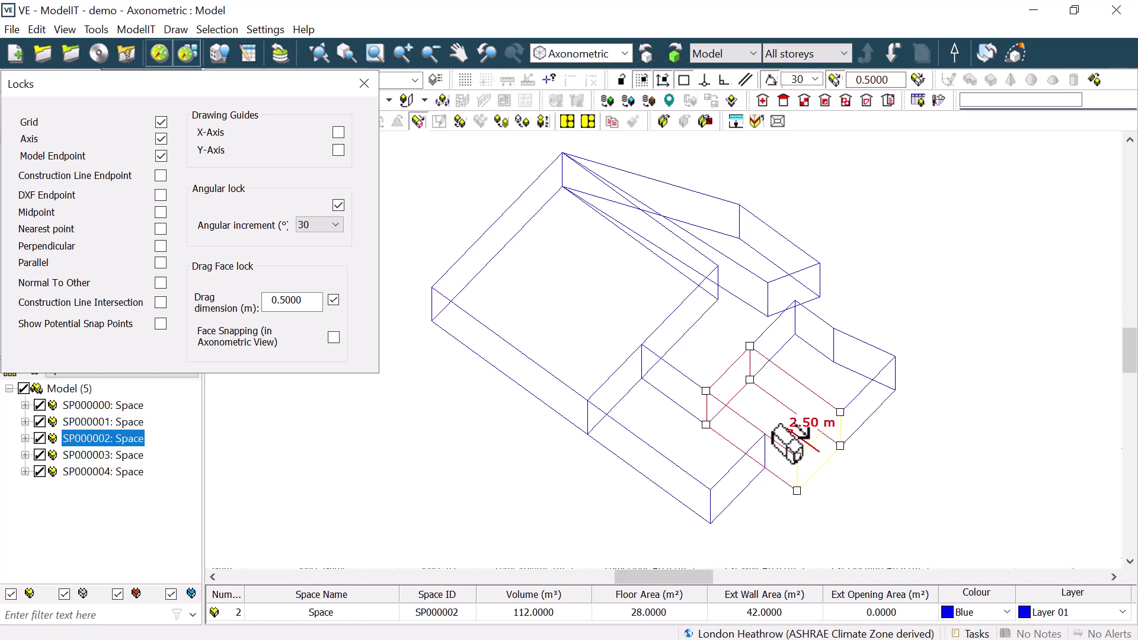
drag(787, 443, 726, 468)
click(464, 247)
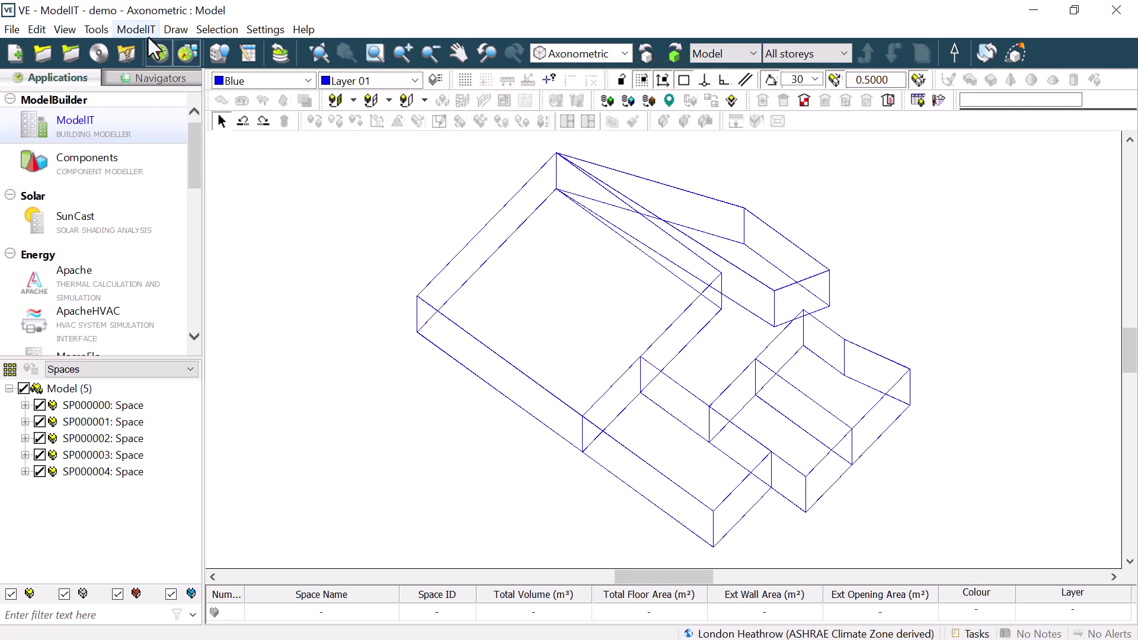
- Generate the model report with all consistency checks and data assignment items, and go to its External Holes section
click(139, 29)
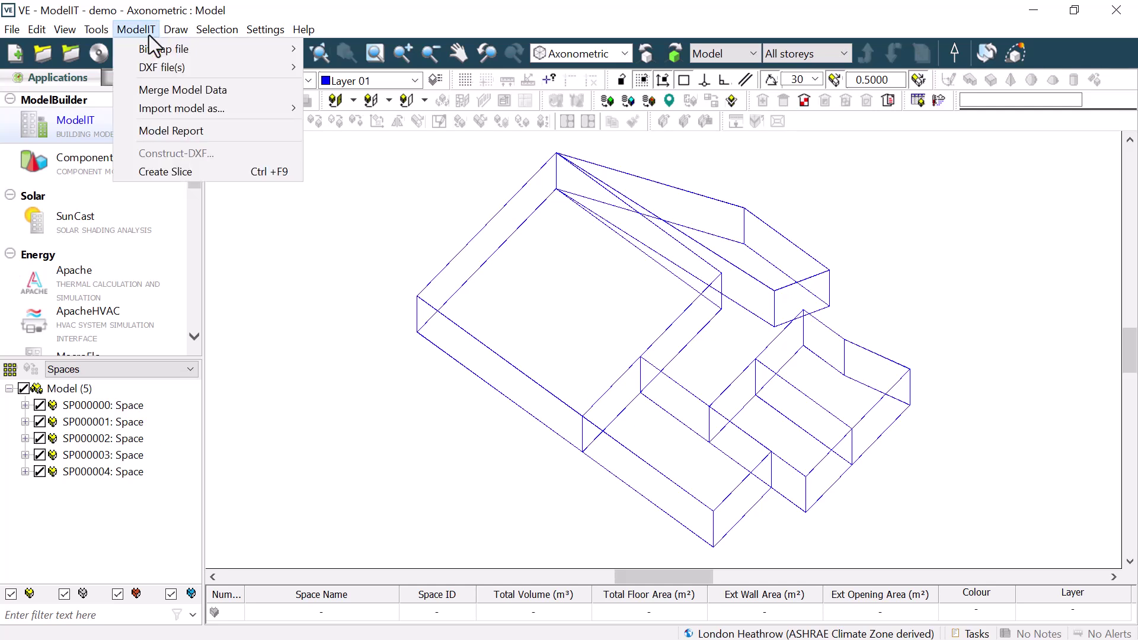
click(237, 138)
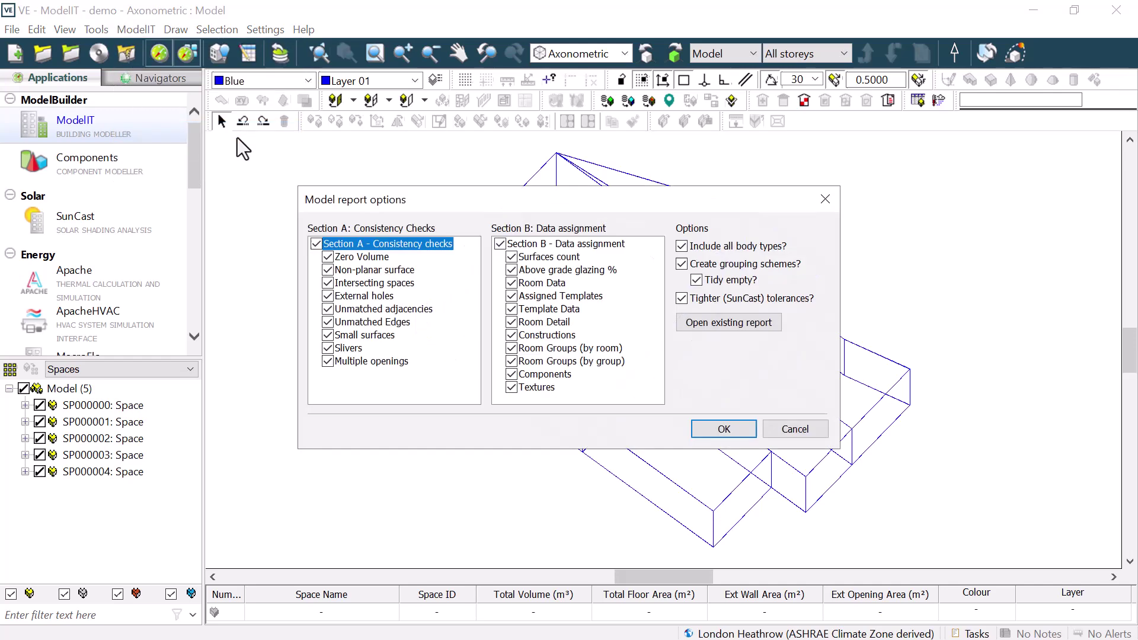
click(724, 430)
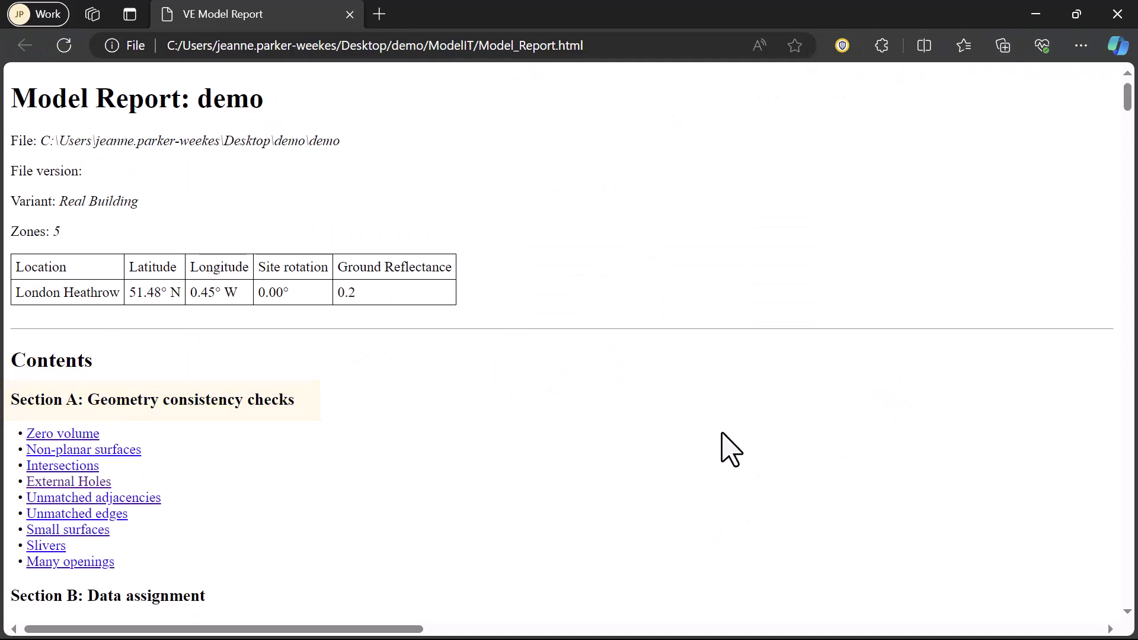
drag(1127, 94, 1124, 113)
click(89, 212)
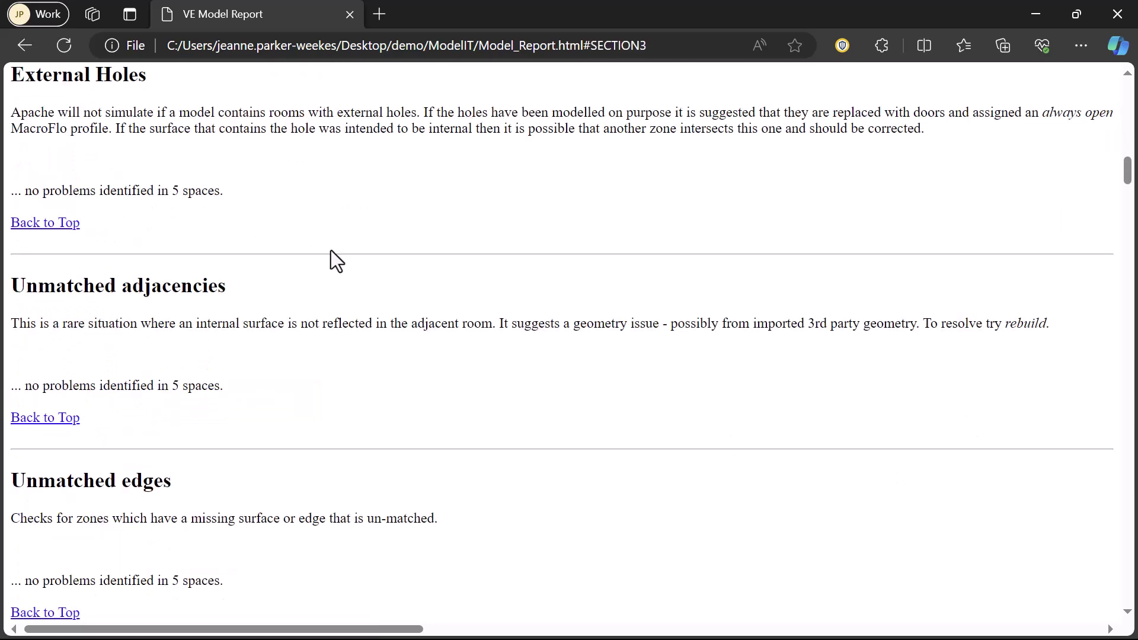